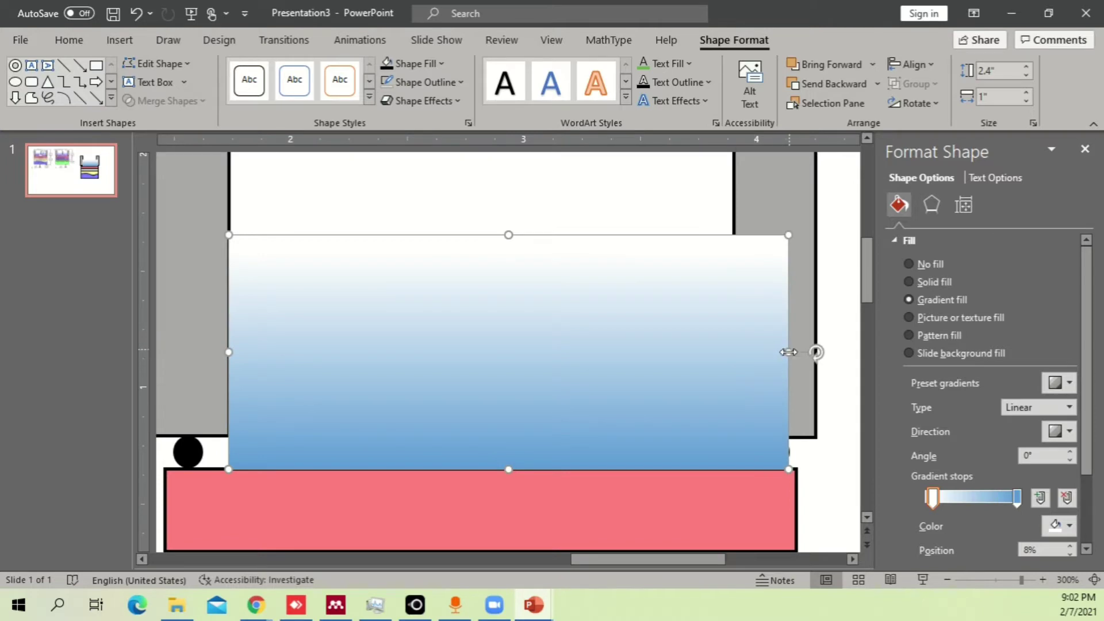
Step: Stretch the blue gradient rectangle horizontally to 2.54" so its ends reach behind both grey pillars, and send it to the back
{"action": "left_click_drag", "start_coordinate": [789, 352], "coordinate": [778, 352]}
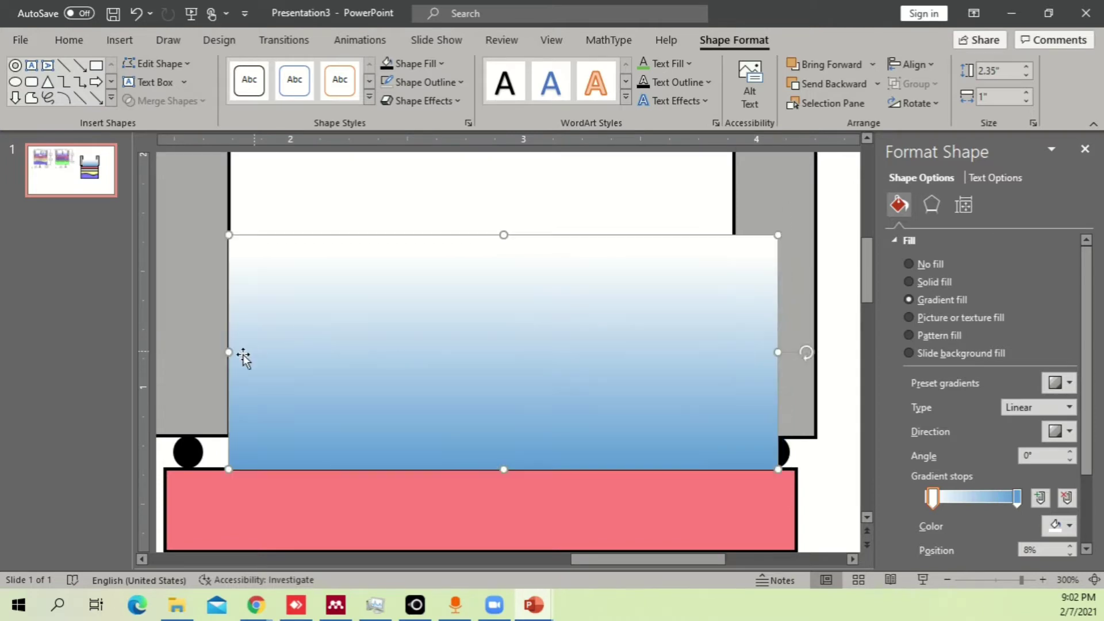
{"action": "left_click_drag", "start_coordinate": [225, 353], "coordinate": [187, 353]}
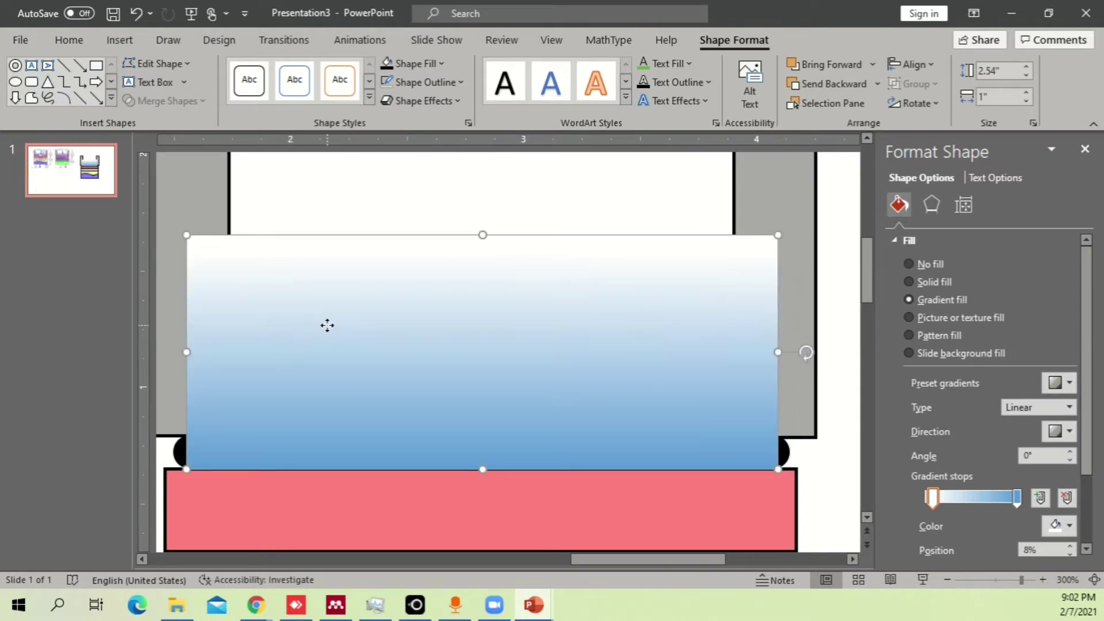
{"action": "right_click", "coordinate": [325, 323]}
{"action": "left_click", "coordinate": [397, 354]}
{"action": "scroll", "coordinate": [401, 361], "scroll_direction": "down", "scroll_amount": 10}
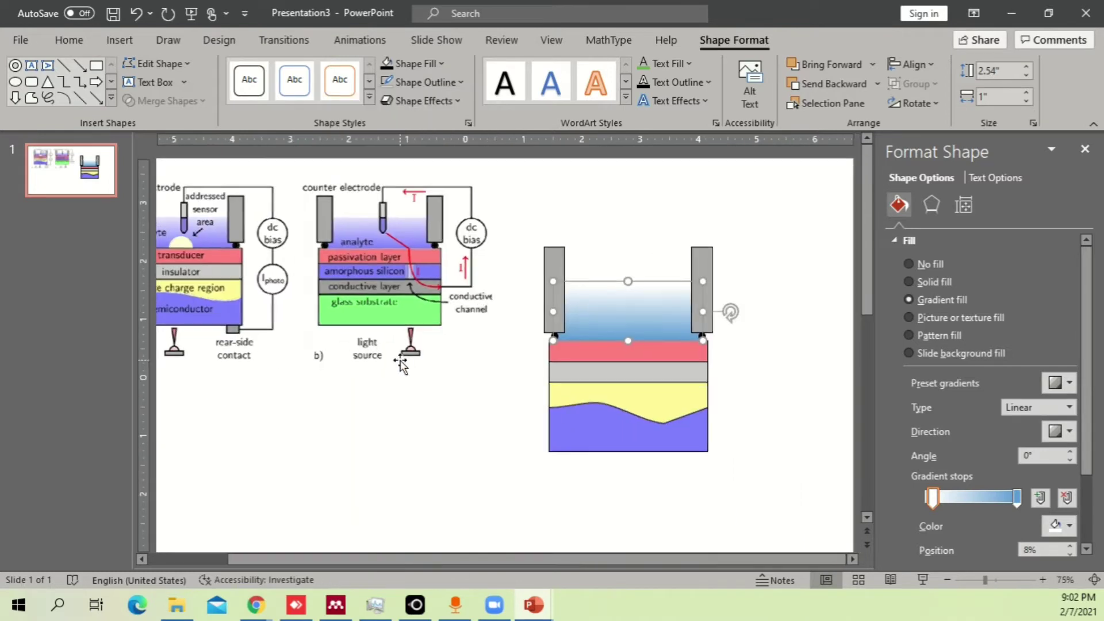
{"action": "left_click", "coordinate": [517, 423]}
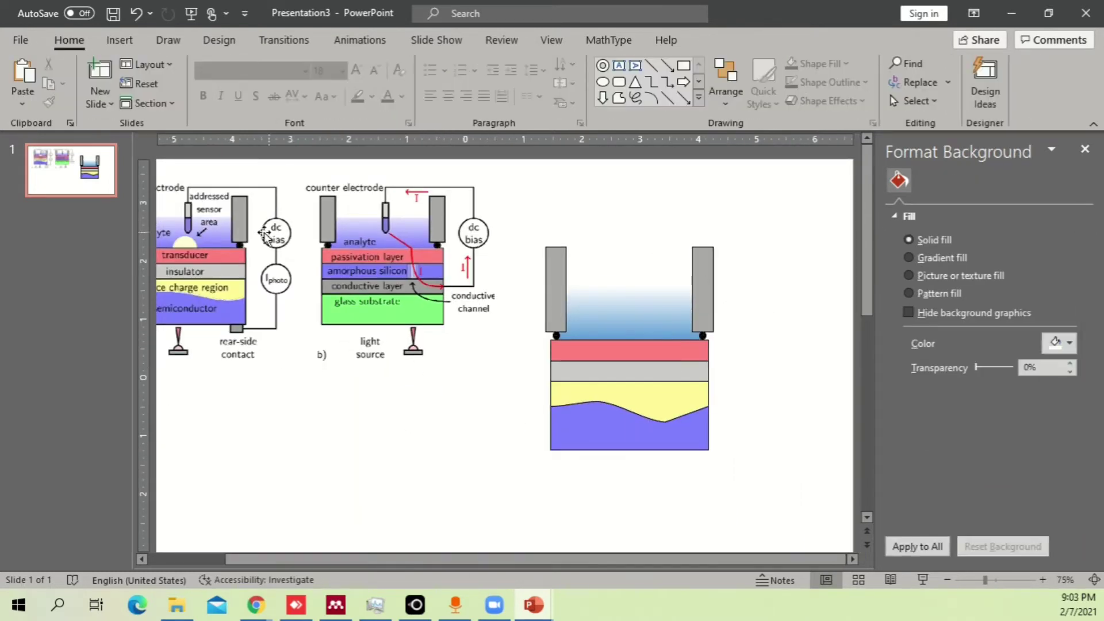
Step: Draw a circle about 0.63" across over the boundary between the blue gradient liquid and the red layer
{"action": "left_click", "coordinate": [121, 39]}
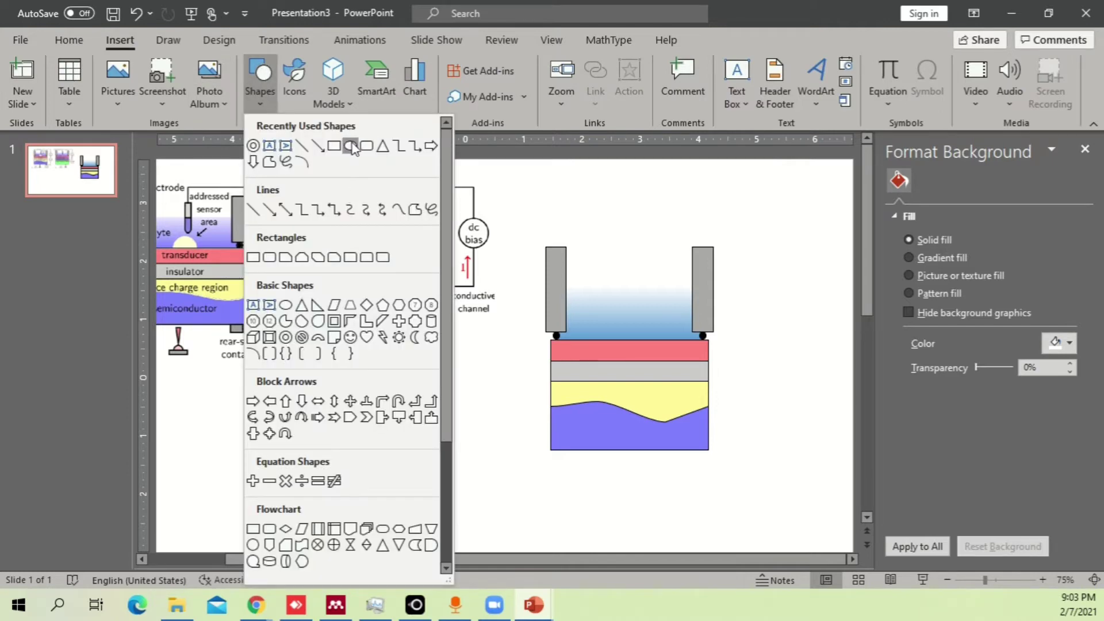
{"action": "left_click", "coordinate": [350, 147]}
{"action": "mouse_move", "coordinate": [623, 235]}
{"action": "left_mouse_down"}
{"action": "mouse_move", "coordinate": [682, 293]}
{"action": "mouse_move", "coordinate": [635, 311]}
{"action": "left_mouse_up"}
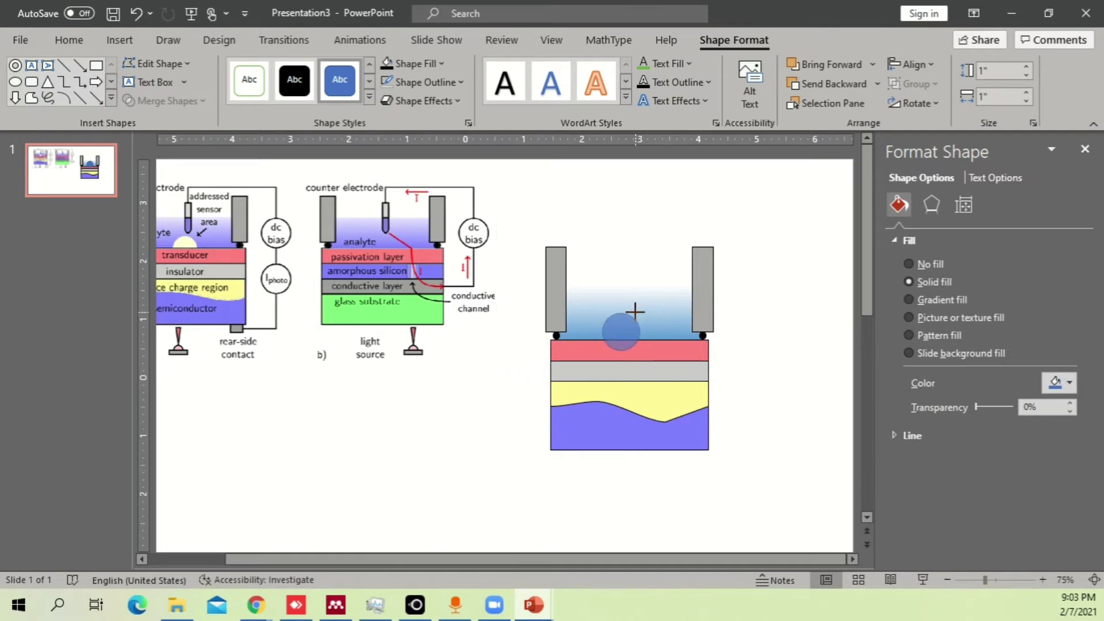
{"action": "left_click_drag", "start_coordinate": [635, 311], "coordinate": [639, 331]}
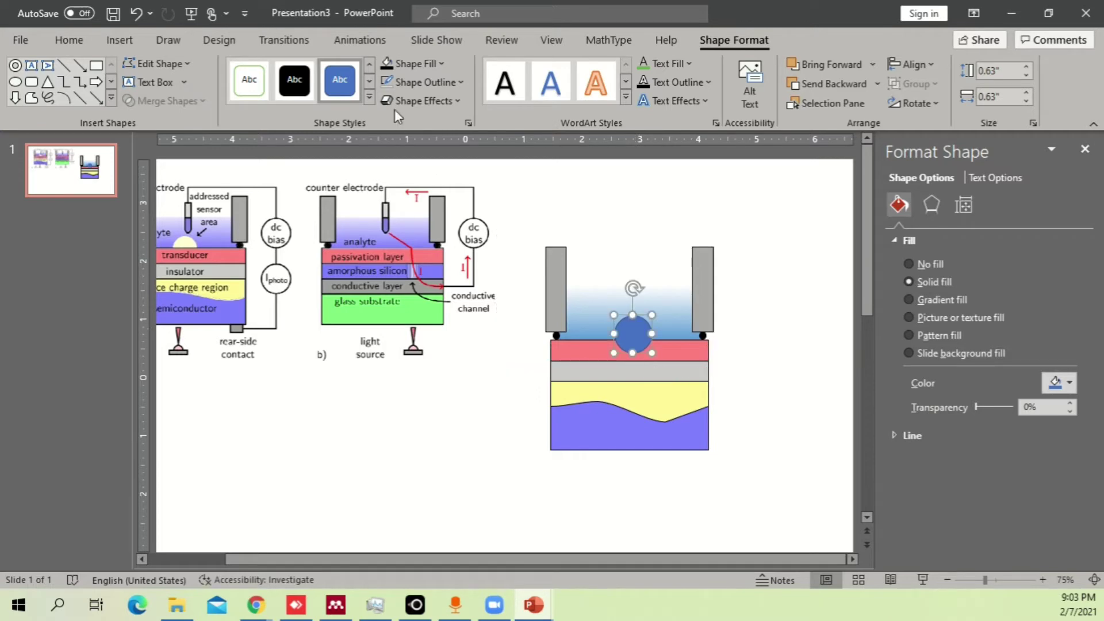
Step: Fill the circle with white and shift it slightly to centre it between the pillars
{"action": "left_click", "coordinate": [408, 64]}
{"action": "left_click", "coordinate": [387, 104]}
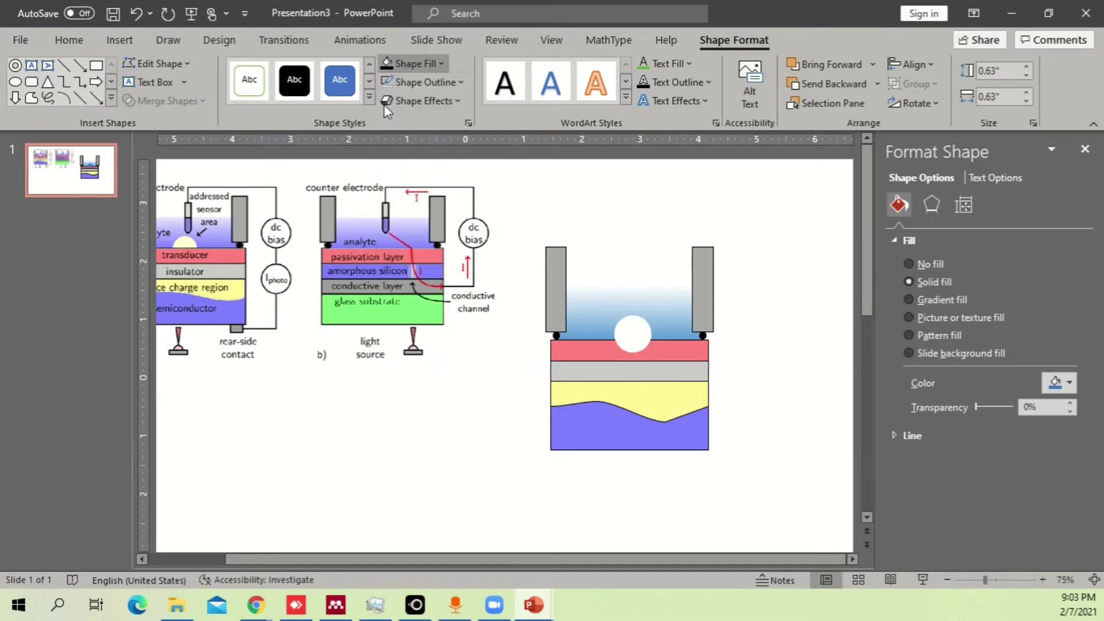
{"action": "left_click_drag", "start_coordinate": [633, 337], "coordinate": [631, 337]}
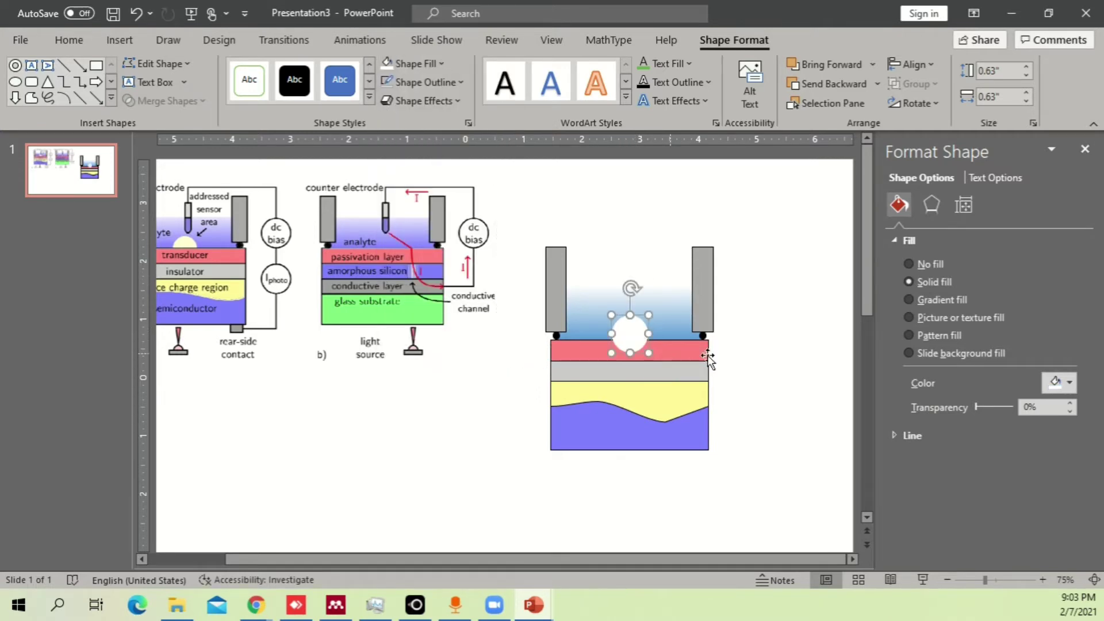
Step: Bring the stacked layers below the liquid to the front so they cover the circle's lower part
{"action": "left_click_drag", "start_coordinate": [753, 339], "coordinate": [498, 490]}
{"action": "right_click", "coordinate": [647, 434]}
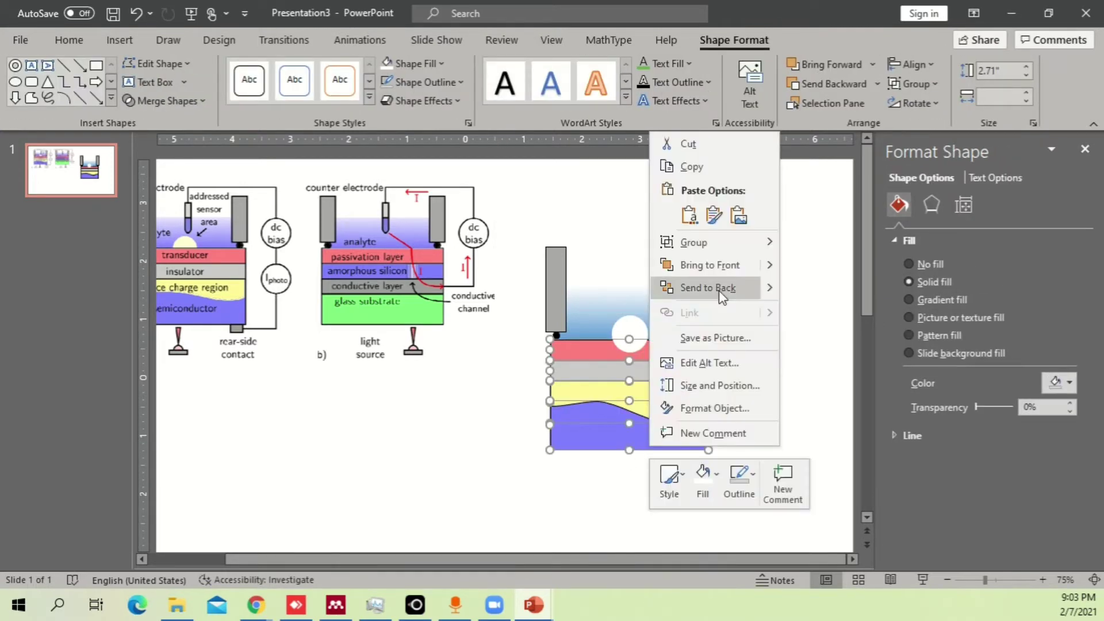
{"action": "left_click", "coordinate": [719, 279]}
{"action": "left_click", "coordinate": [780, 338]}
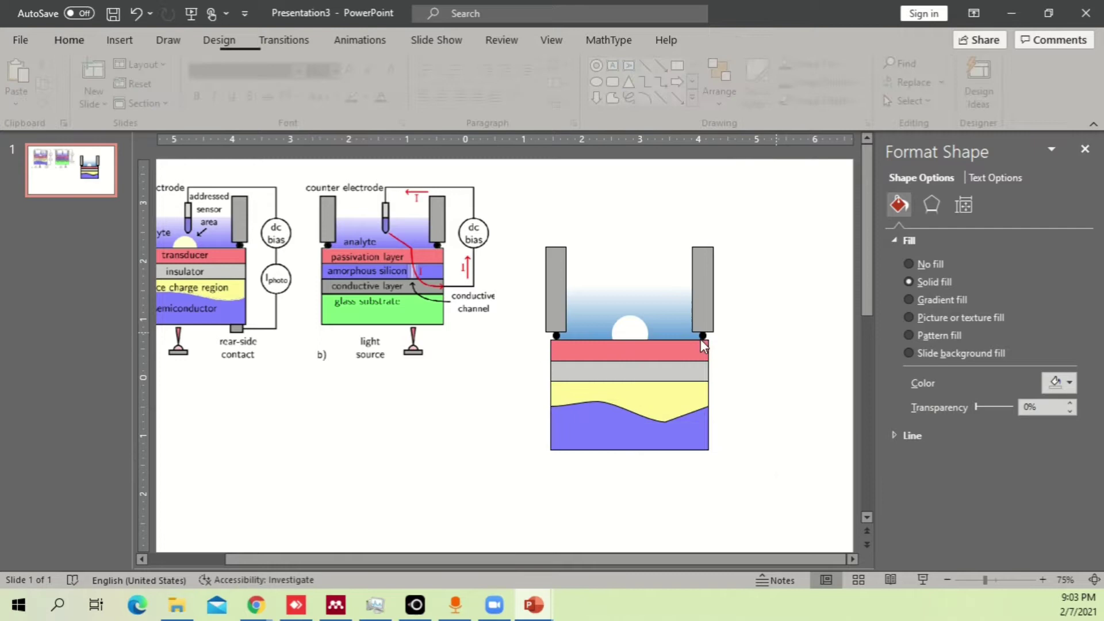
Step: Lower the white circle slightly so about half of it rises above the red layer
{"action": "left_click", "coordinate": [633, 327]}
{"action": "left_click", "coordinate": [663, 308]}
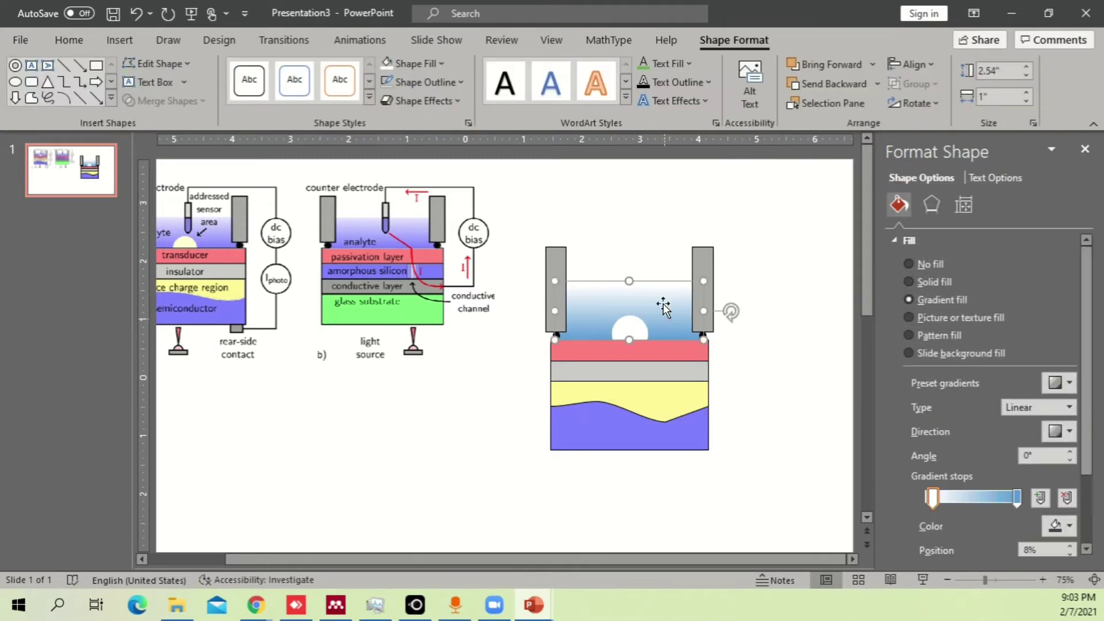
{"action": "left_click_drag", "start_coordinate": [635, 330], "coordinate": [635, 333]}
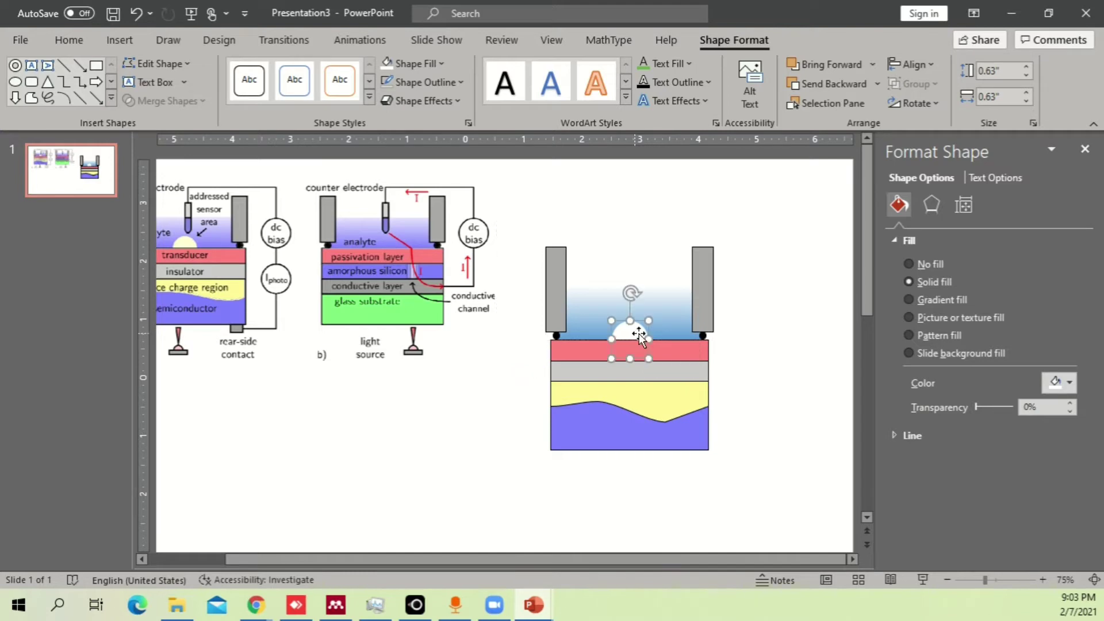
{"action": "left_click", "coordinate": [766, 333]}
{"action": "scroll", "coordinate": [643, 305], "scroll_direction": "down", "scroll_amount": 1}
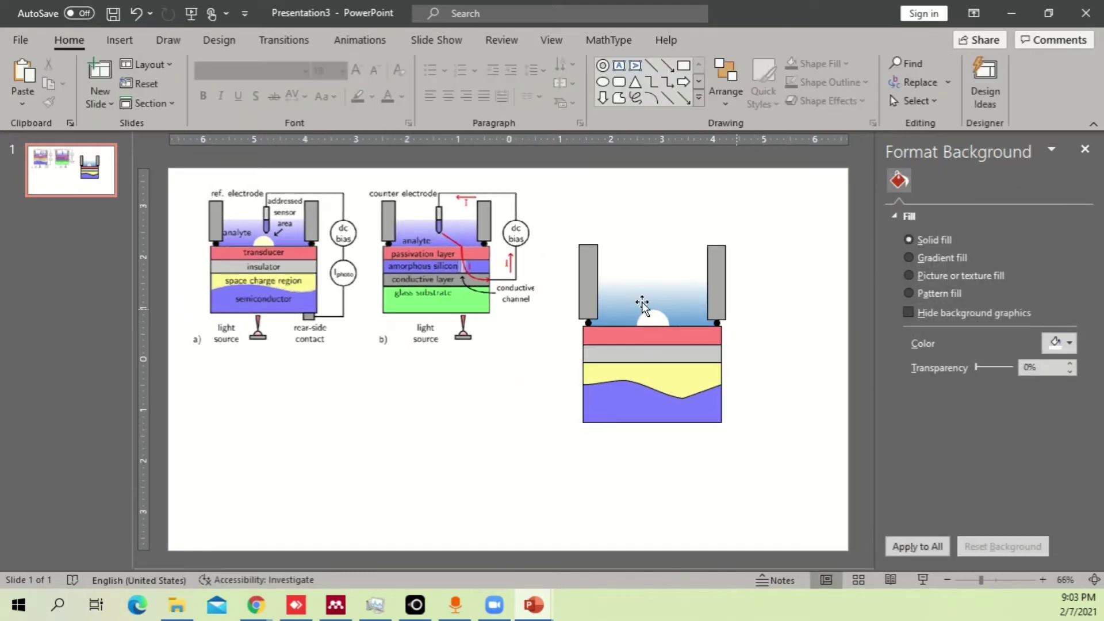
Step: Copy the white circle to the empty area beside the layered drawing, at the height of the red layer
{"action": "left_click", "coordinate": [249, 303]}
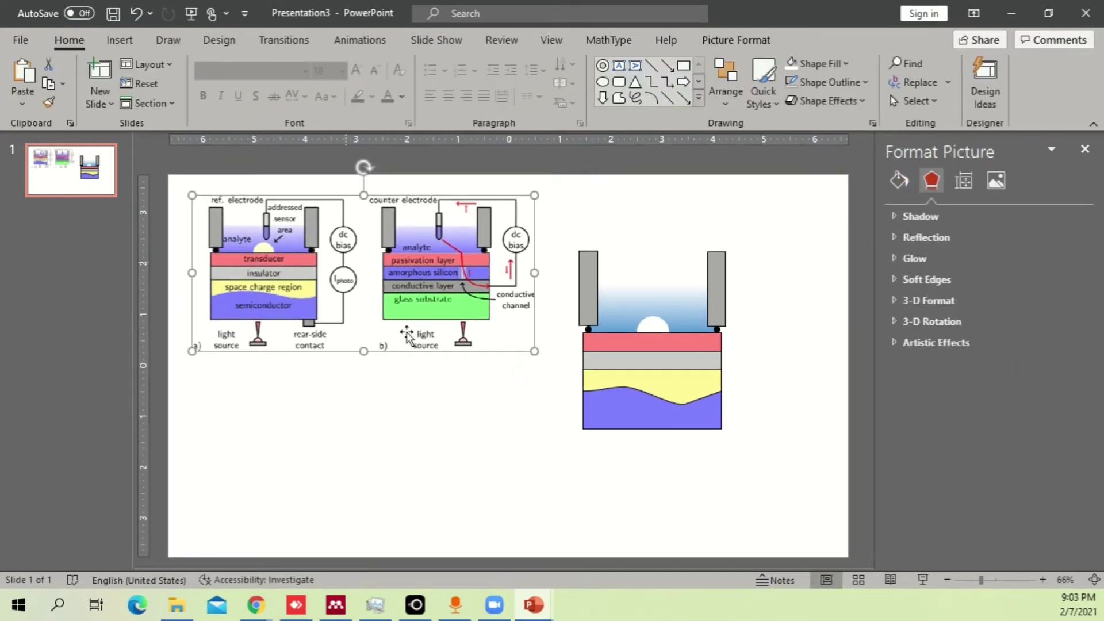
{"action": "left_click", "coordinate": [661, 326]}
{"action": "left_click_drag", "start_coordinate": [651, 323], "coordinate": [766, 334]}
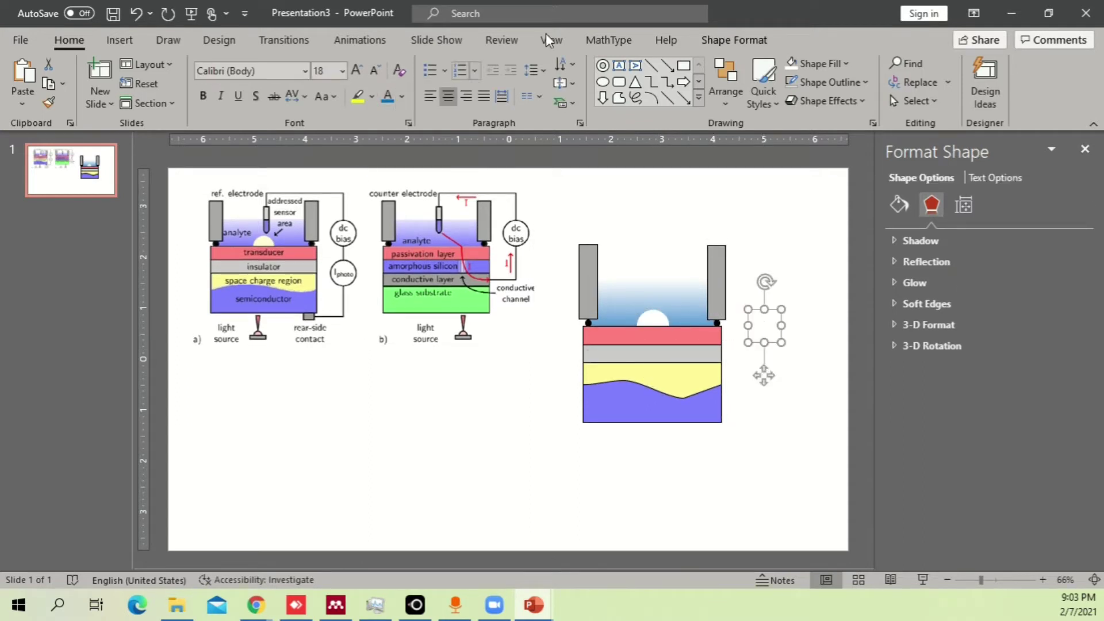
Step: Give the copied circle a black outline and place a duplicate of it directly below
{"action": "left_click", "coordinate": [734, 41]}
{"action": "left_click", "coordinate": [429, 83]}
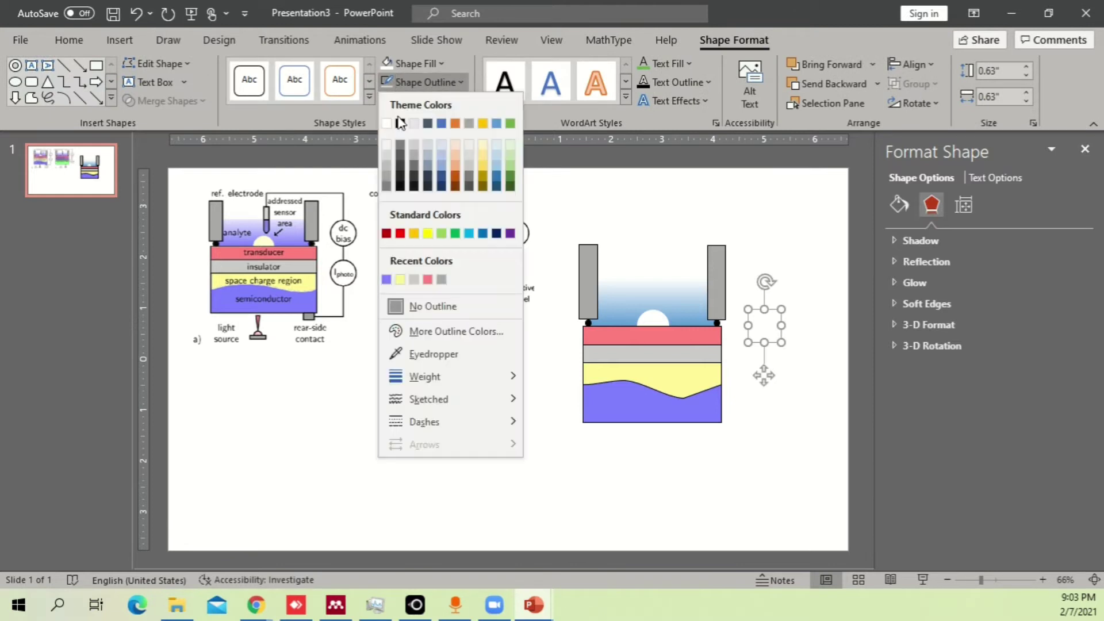
{"action": "left_click", "coordinate": [401, 122]}
{"action": "left_click_drag", "start_coordinate": [770, 327], "coordinate": [769, 379]}
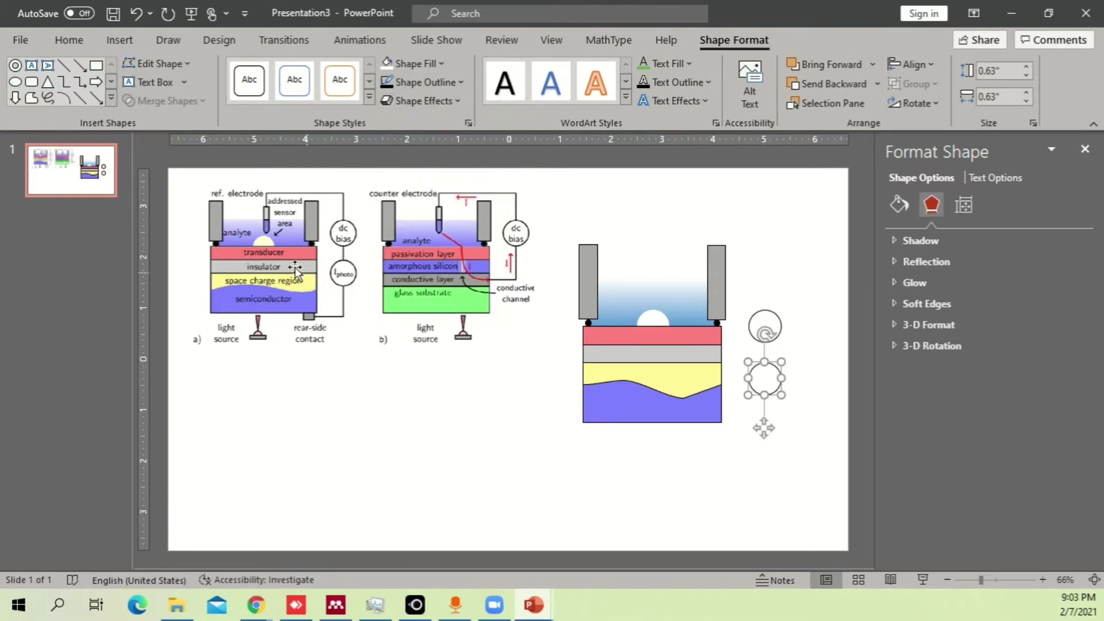
Step: Search the stock icons for "tube" and insert the solid test-tube rack icon
{"action": "left_click", "coordinate": [121, 39]}
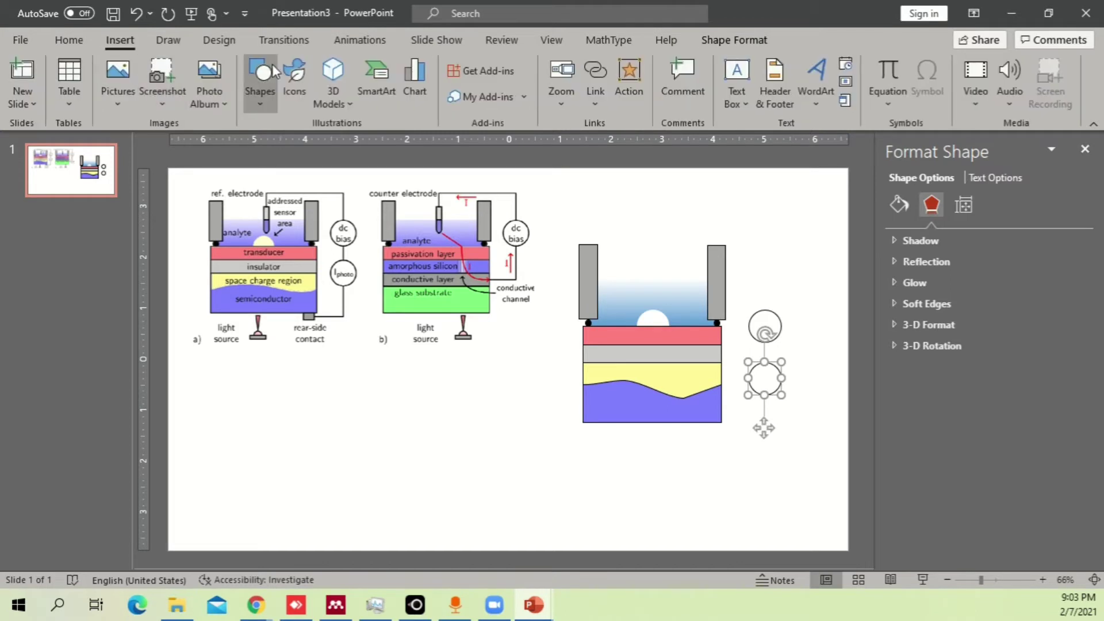
{"action": "left_click", "coordinate": [305, 66]}
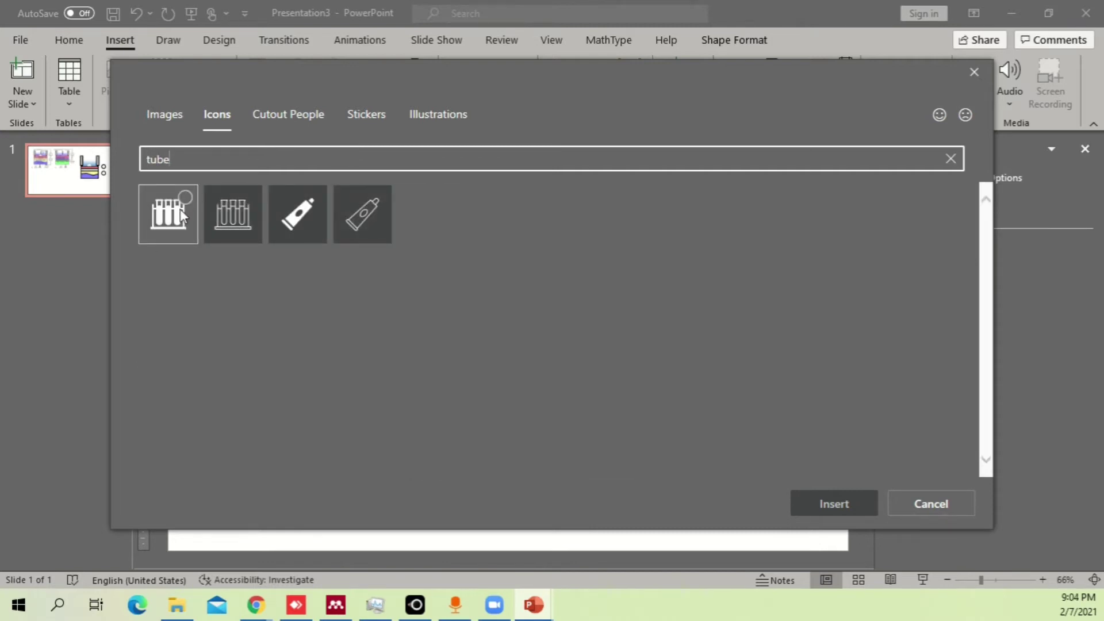
{"action": "left_click", "coordinate": [181, 215]}
{"action": "left_click", "coordinate": [849, 510]}
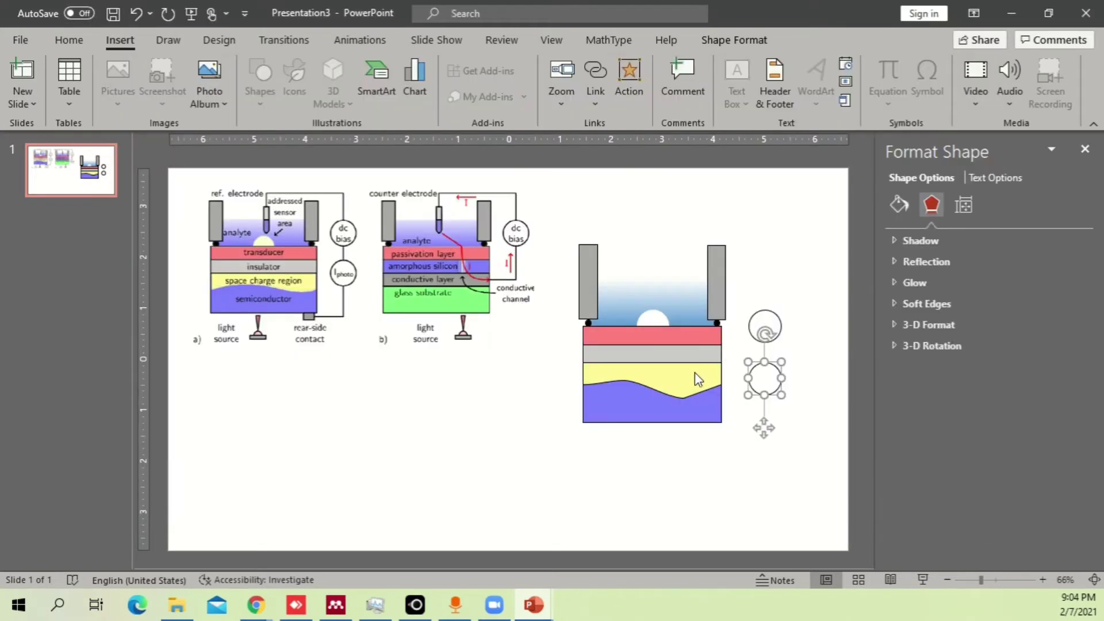
{"action": "left_click", "coordinate": [527, 433]}
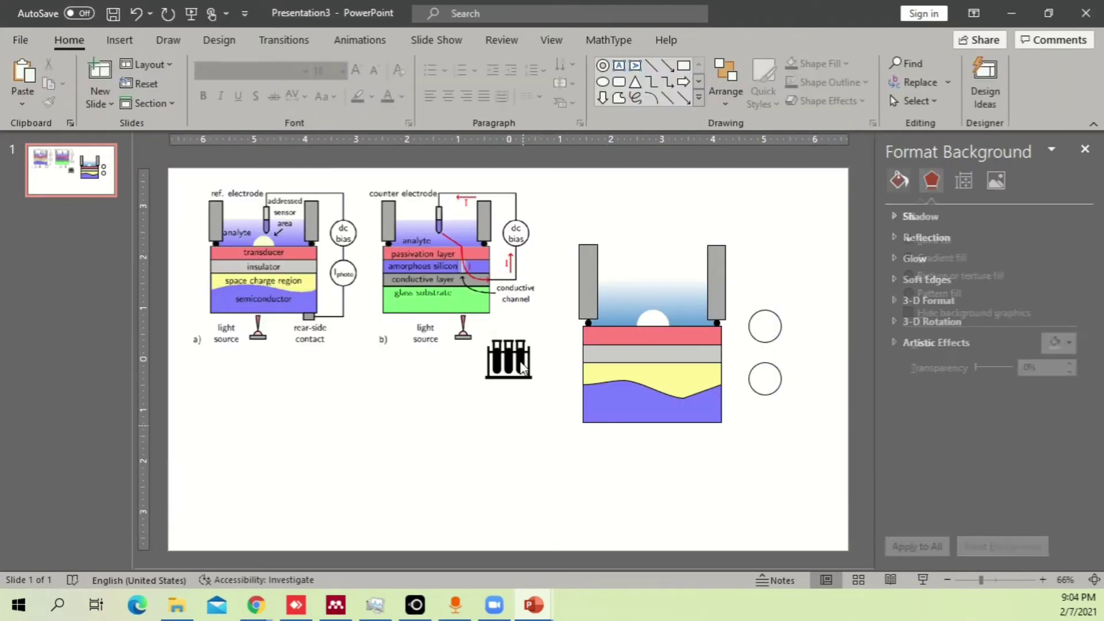
Step: Enlarge the test-tube icon to 2.24" by 2.24" and move it below the reference diagrams
{"action": "left_click", "coordinate": [508, 360]}
{"action": "left_click_drag", "start_coordinate": [534, 385], "coordinate": [592, 443]}
{"action": "left_click_drag", "start_coordinate": [552, 373], "coordinate": [418, 413]}
Step: Convert the test-tube rack icon into a drawing shape
{"action": "right_click", "coordinate": [418, 413]}
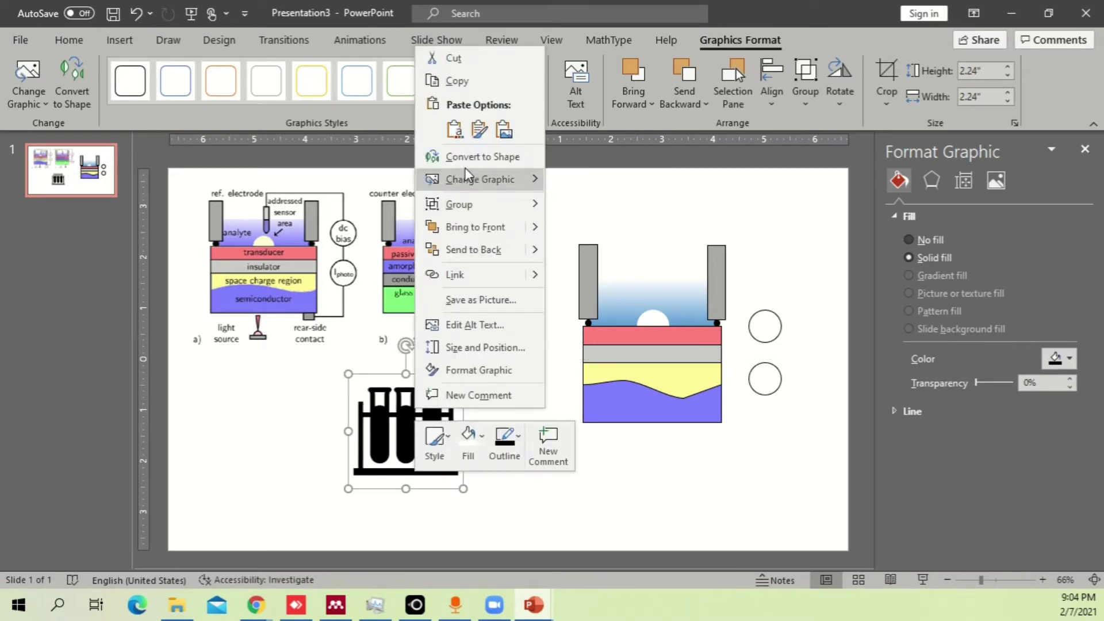
{"action": "left_click", "coordinate": [533, 405]}
{"action": "left_click", "coordinate": [534, 405]}
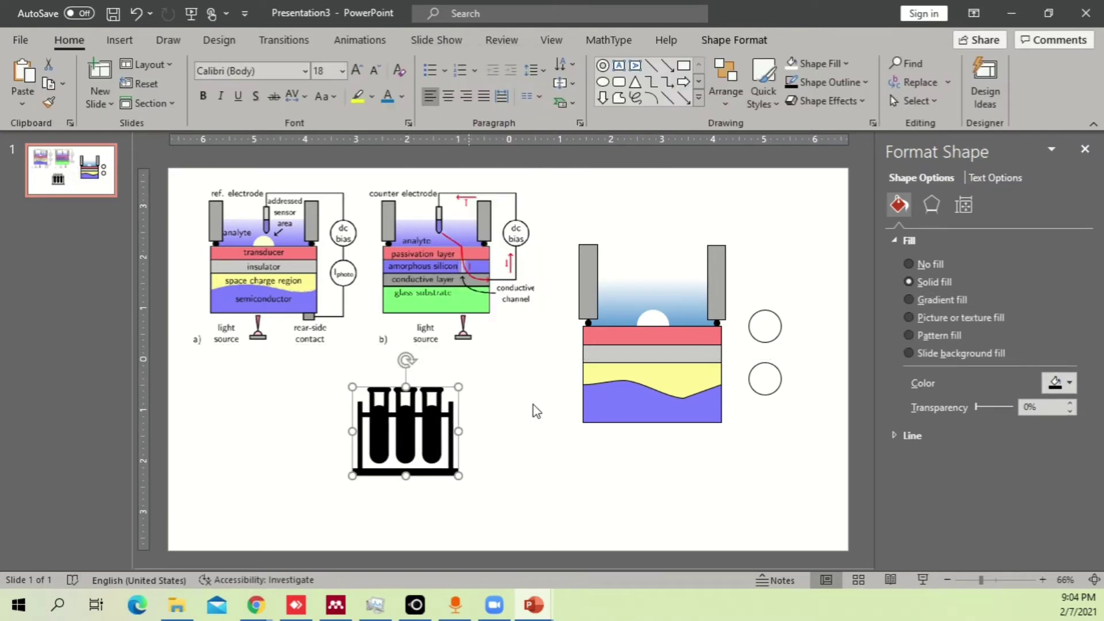
{"action": "left_click", "coordinate": [451, 442]}
{"action": "right_click", "coordinate": [451, 442]}
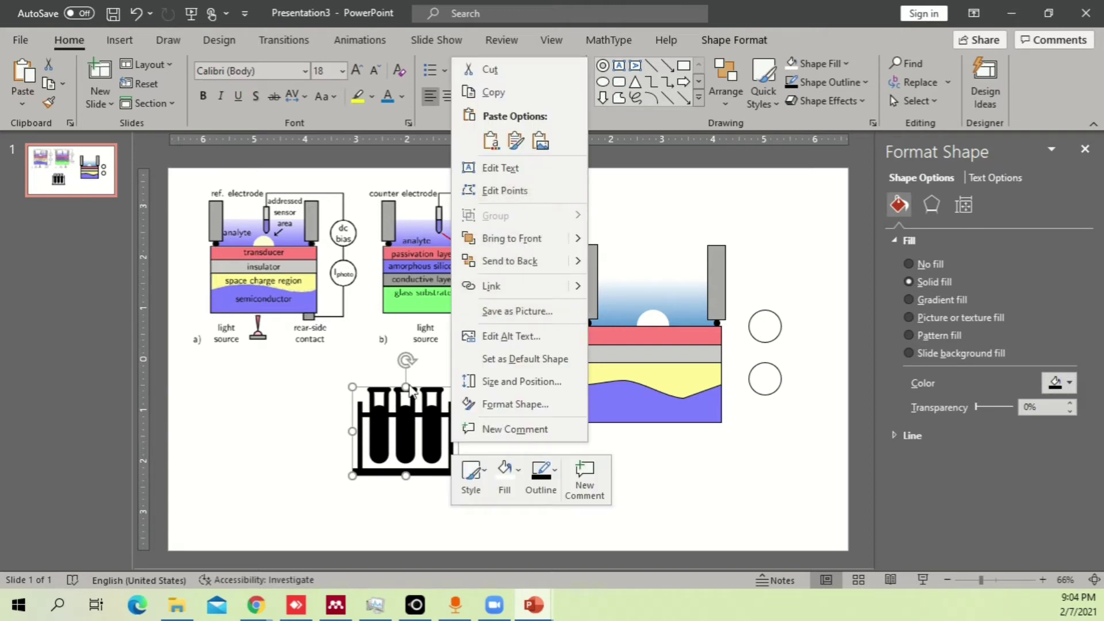
{"action": "left_click", "coordinate": [368, 452]}
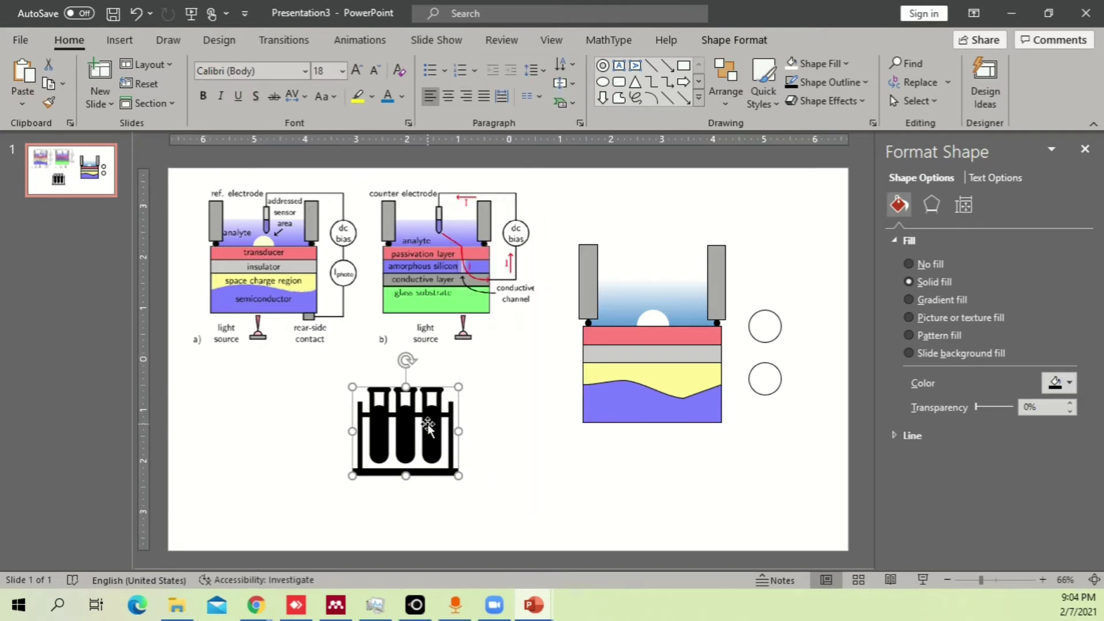
{"action": "left_click", "coordinate": [493, 424]}
{"action": "left_click", "coordinate": [405, 430]}
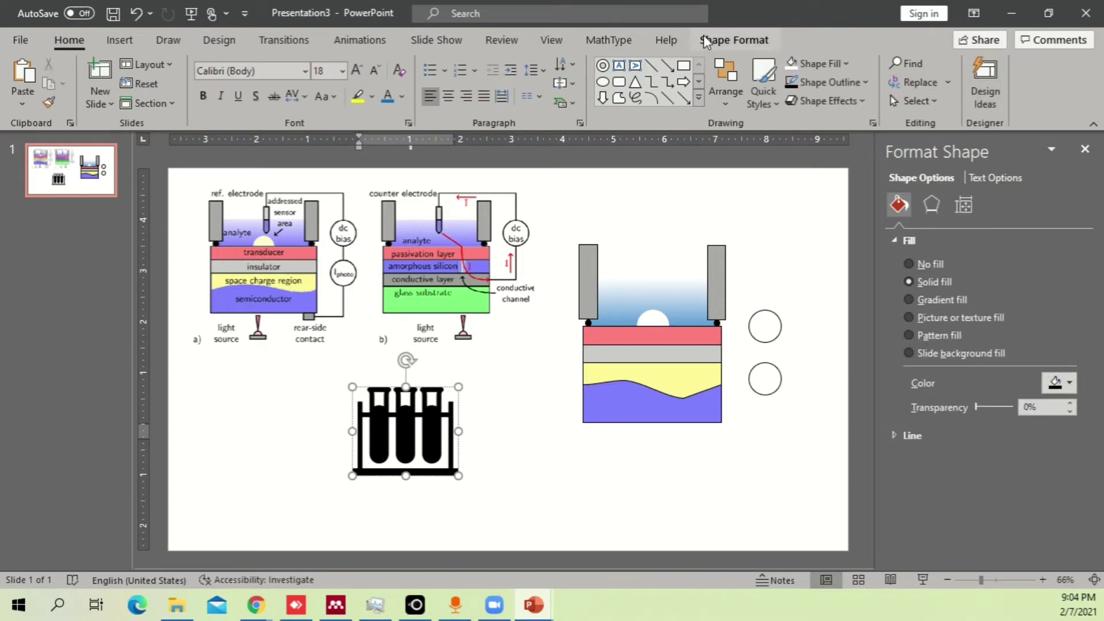
{"action": "left_click", "coordinate": [500, 412]}
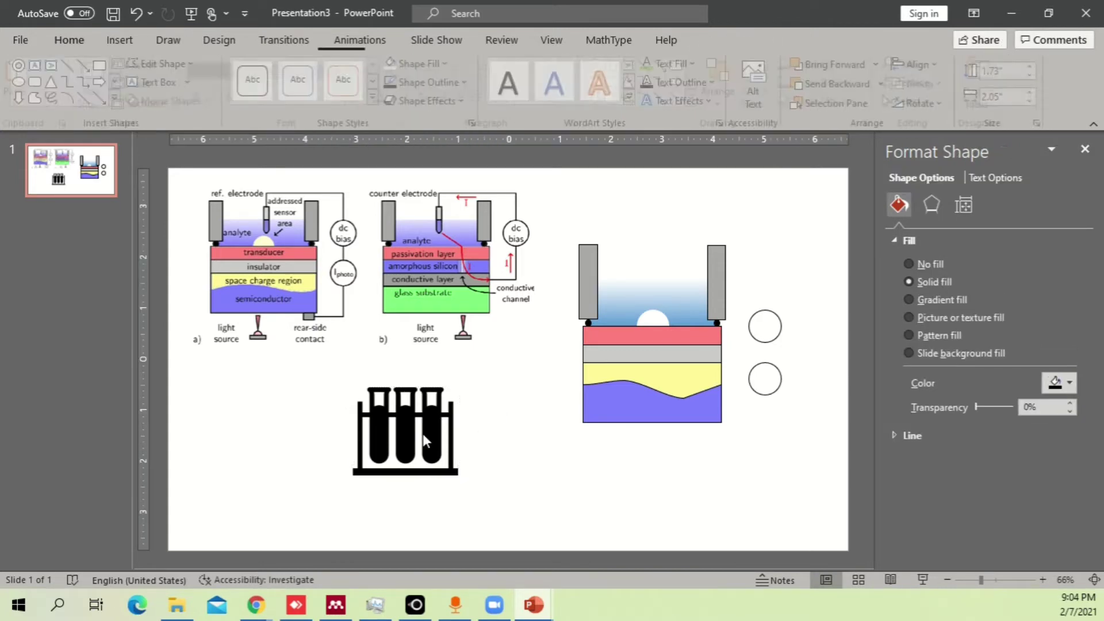
Step: Shift the test-tube rack shape toward the layered drawing and undo the last change
{"action": "left_click", "coordinate": [423, 433]}
{"action": "left_click_drag", "start_coordinate": [422, 424], "coordinate": [508, 455]}
{"action": "left_click", "coordinate": [458, 437]}
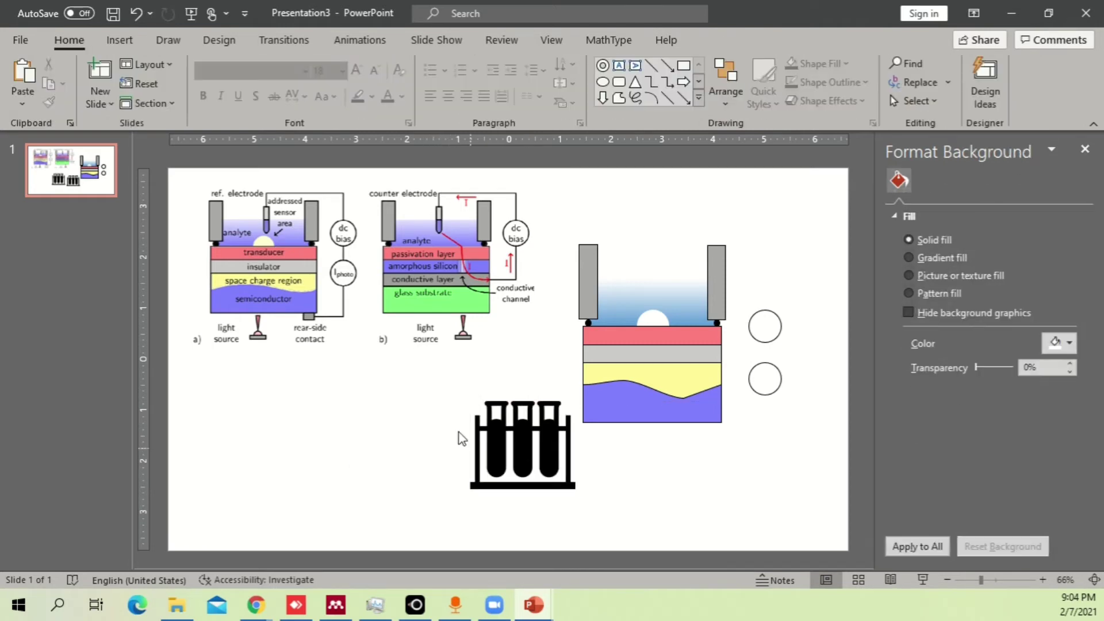
{"action": "key", "text": "ctrl+z"}
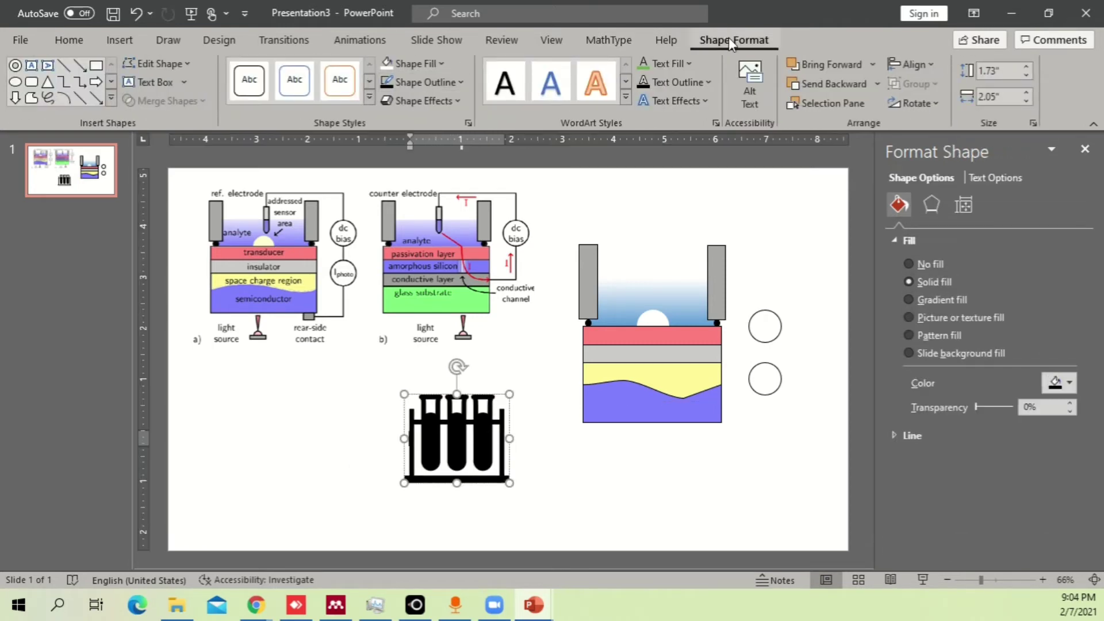
{"action": "left_click", "coordinate": [403, 60]}
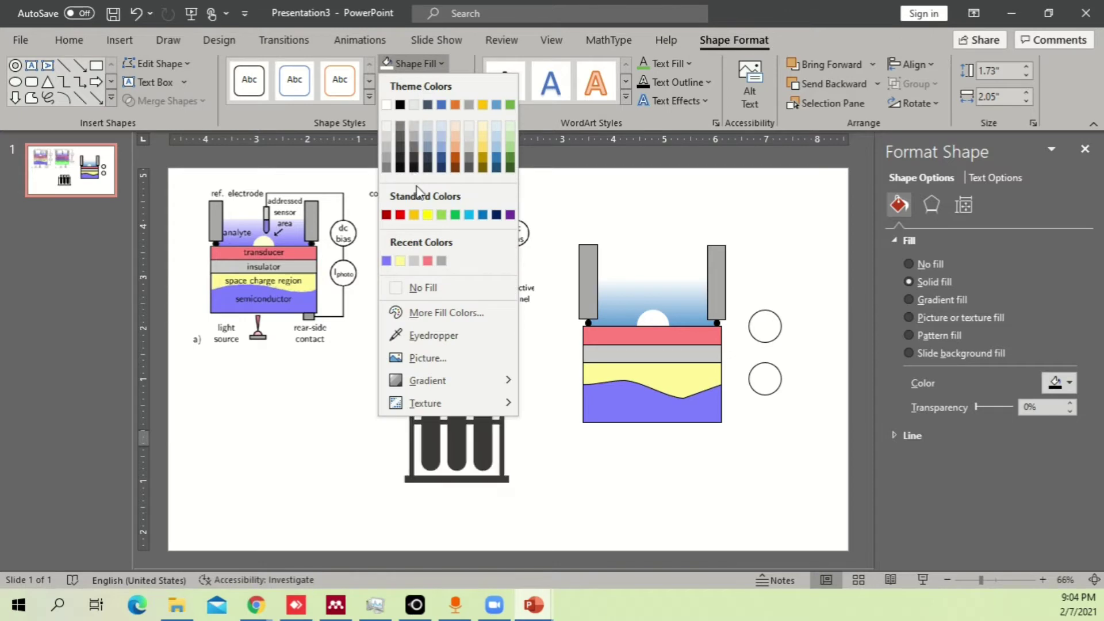
{"action": "left_click", "coordinate": [307, 285]}
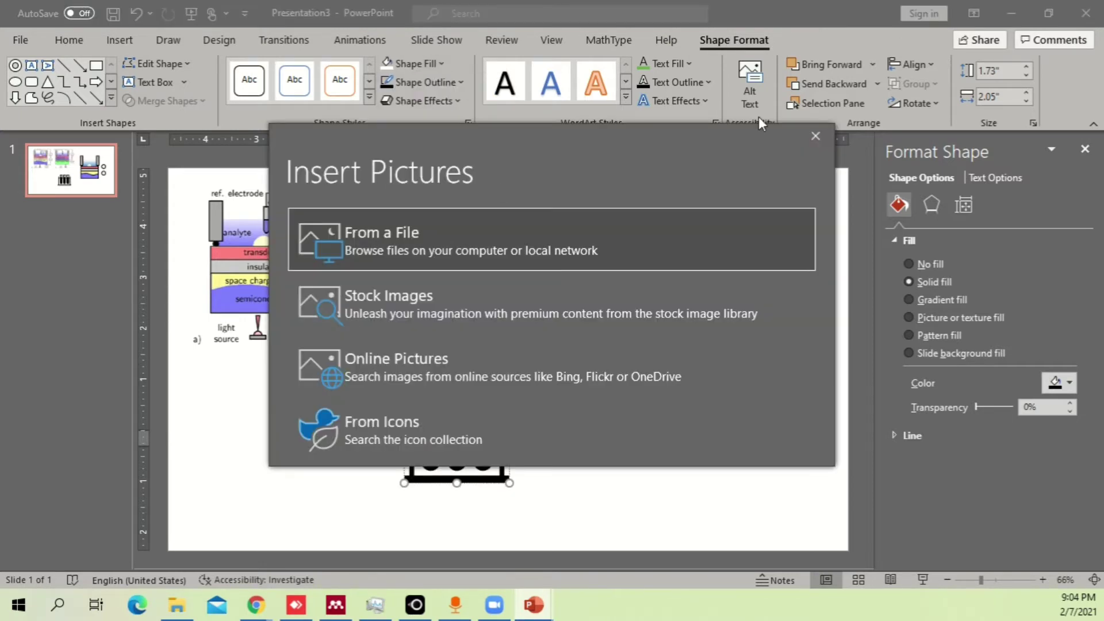
{"action": "key", "text": "Escape"}
Step: Fill the test-tube rack shape with the purple sampled by Eyedropper from the electrode in reference diagram a
{"action": "left_click", "coordinate": [423, 65]}
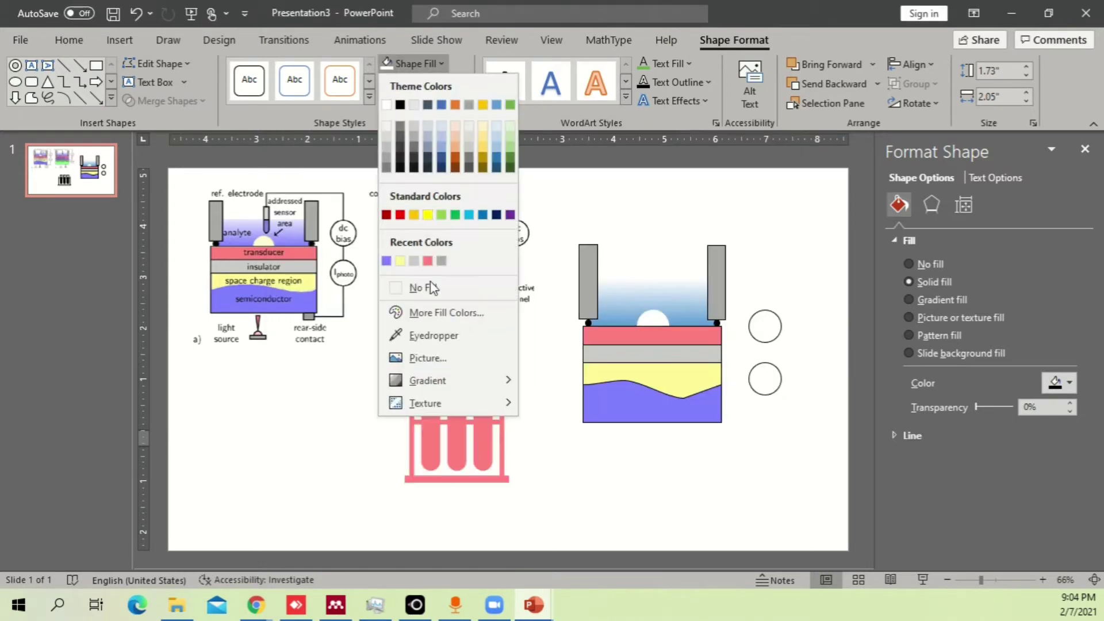
{"action": "left_click", "coordinate": [425, 338]}
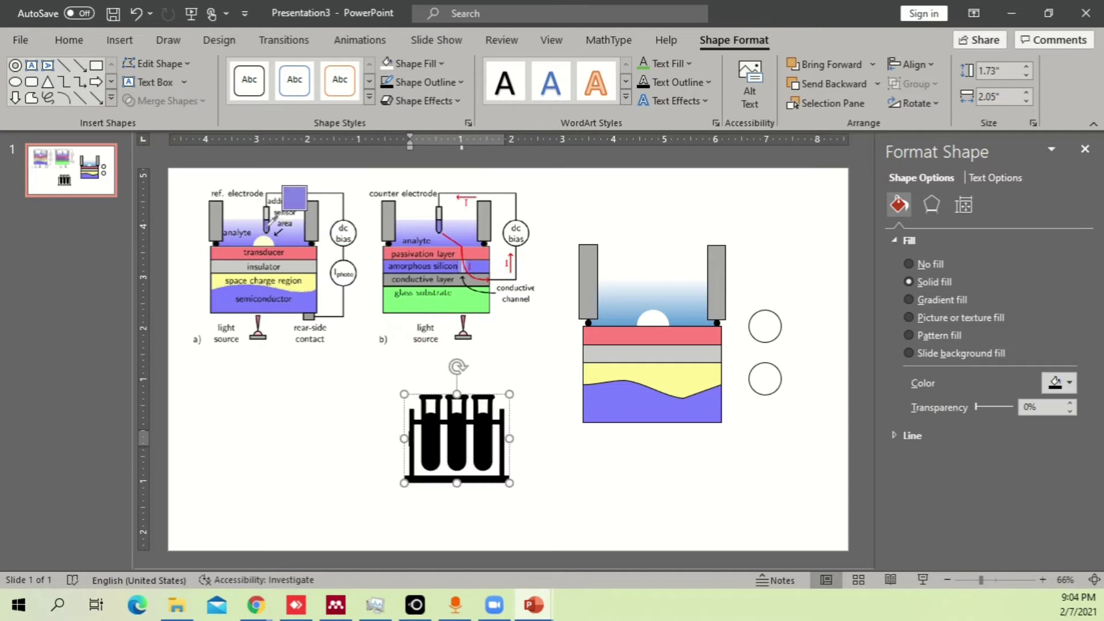
{"action": "left_click", "coordinate": [266, 213]}
{"action": "left_click", "coordinate": [526, 433]}
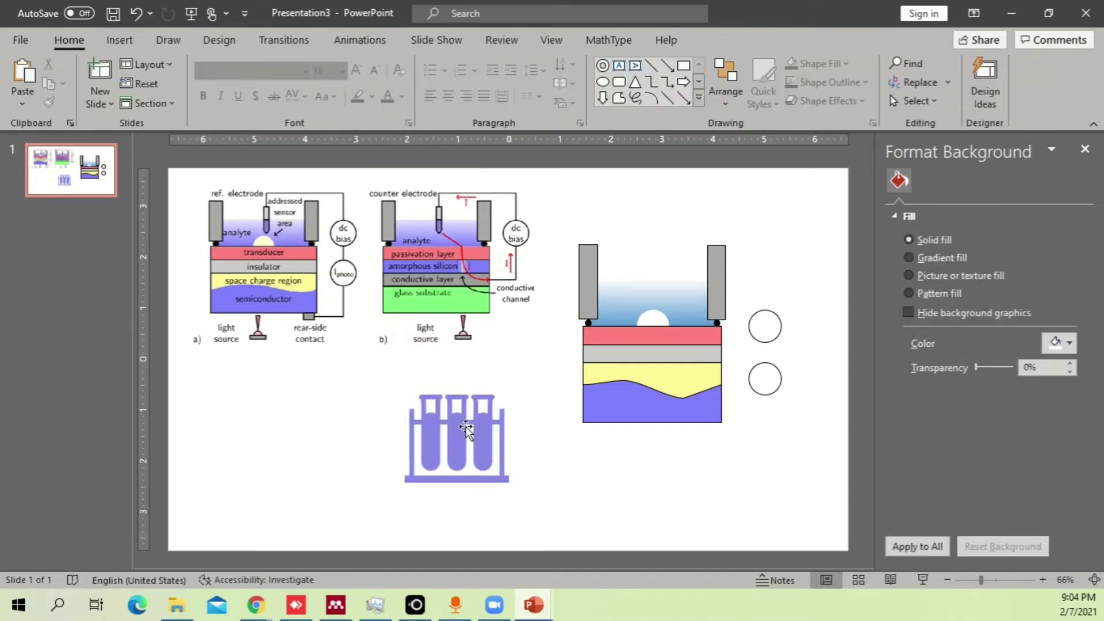
Step: Paste a picture copy of the test-tube rack, delete the original rack shape and move the picture into its place
{"action": "left_click", "coordinate": [458, 434]}
{"action": "right_click", "coordinate": [359, 410]}
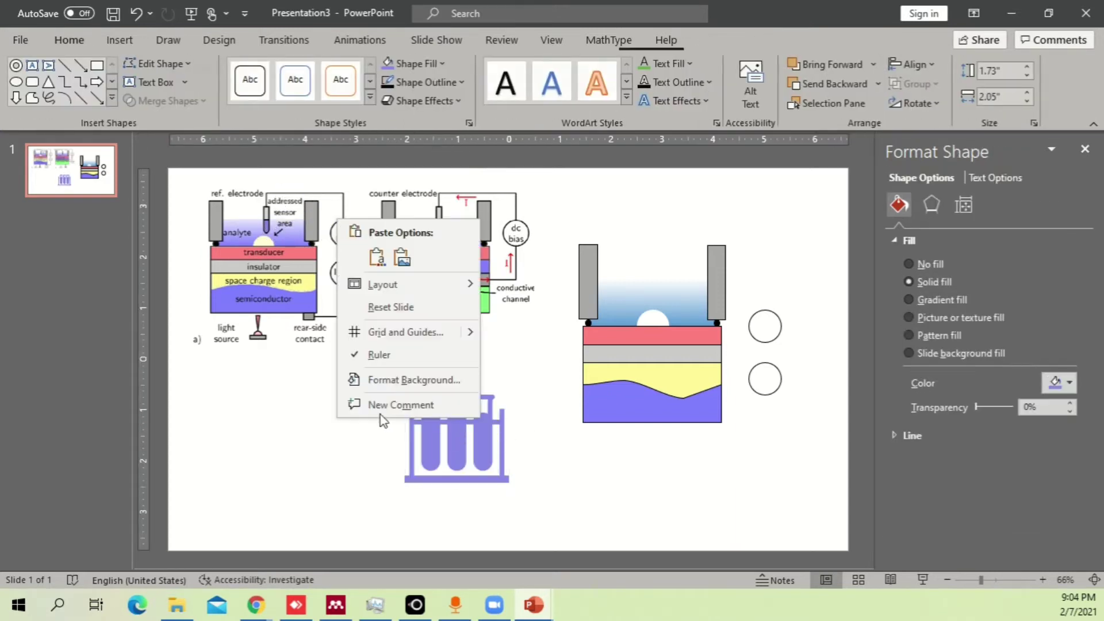
{"action": "left_click", "coordinate": [402, 260]}
{"action": "left_click", "coordinate": [480, 452]}
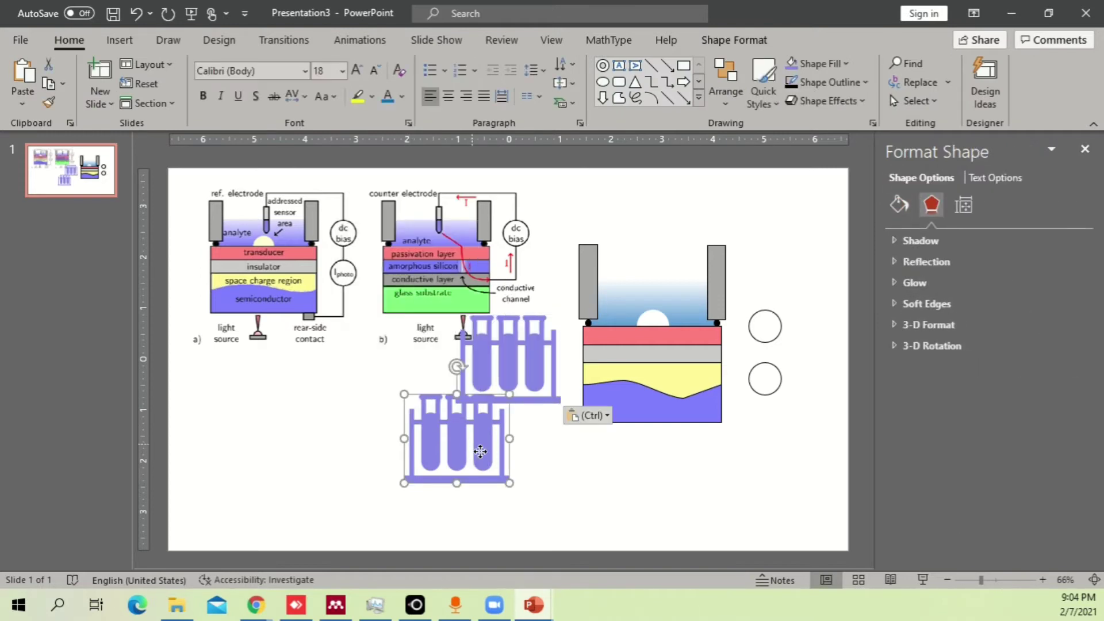
{"action": "key", "text": "Delete"}
{"action": "left_click_drag", "start_coordinate": [537, 364], "coordinate": [516, 446]}
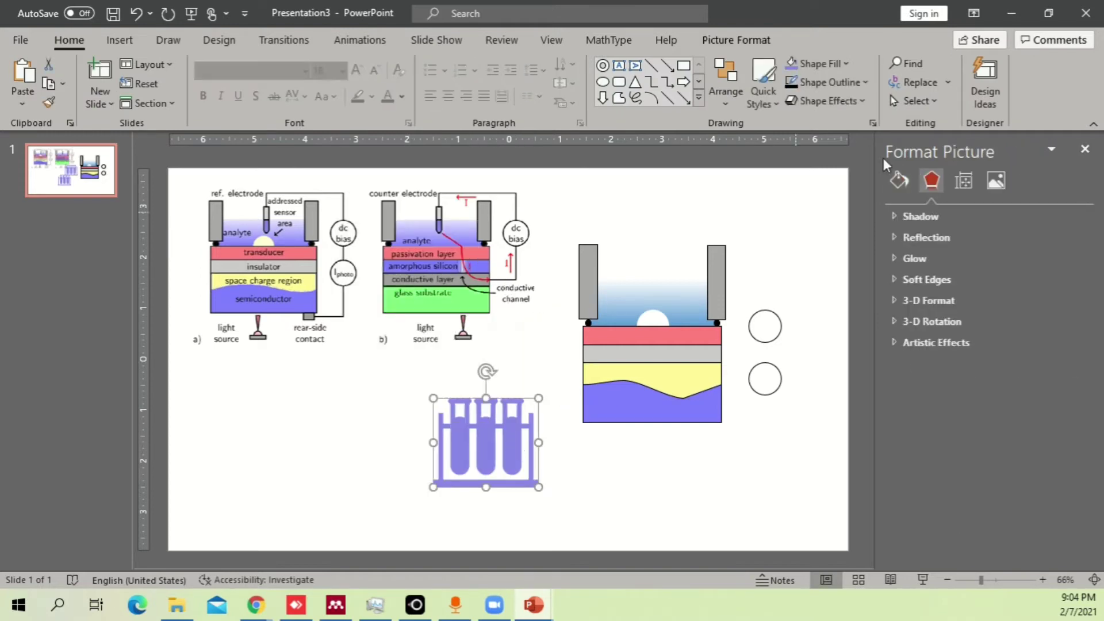
Step: Crop the test-tube rack picture down to its last tube, cutting off the rack's sides and base
{"action": "left_click", "coordinate": [984, 72]}
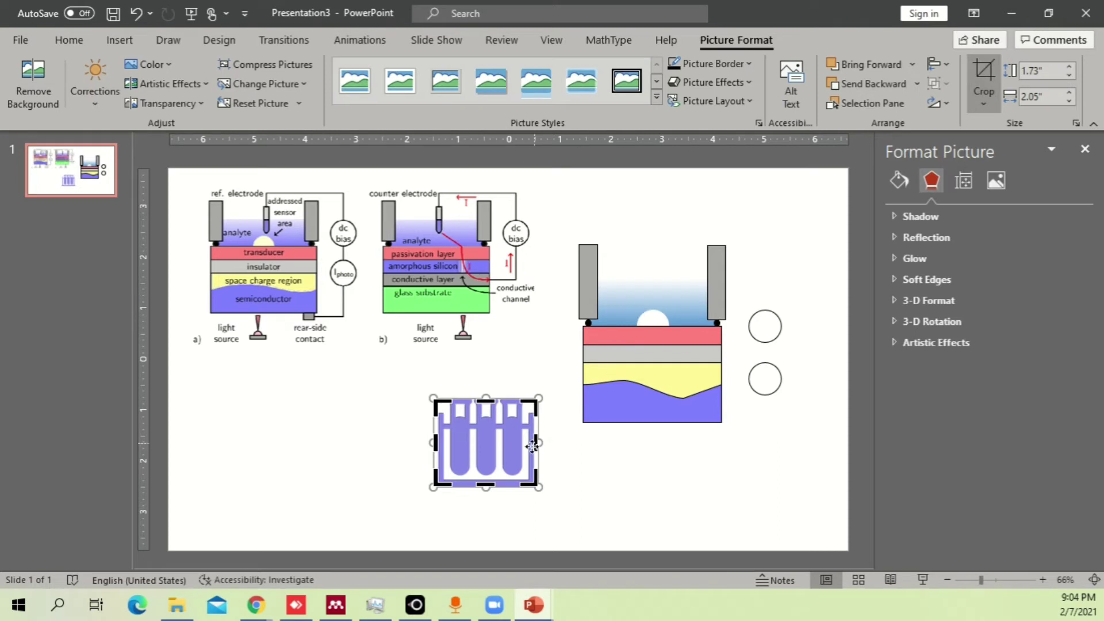
{"action": "left_click_drag", "start_coordinate": [537, 442], "coordinate": [521, 440]}
{"action": "scroll", "coordinate": [521, 440], "scroll_direction": "up", "scroll_amount": 10}
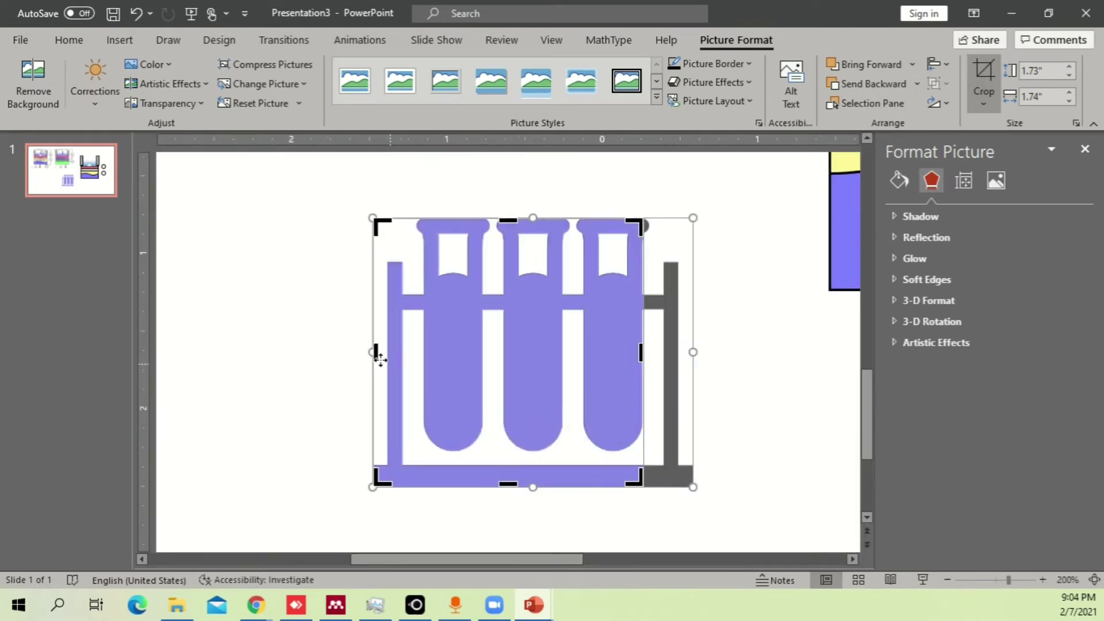
{"action": "left_click_drag", "start_coordinate": [373, 352], "coordinate": [584, 353]}
{"action": "left_click_drag", "start_coordinate": [612, 483], "coordinate": [617, 457]}
{"action": "left_click", "coordinate": [757, 380]}
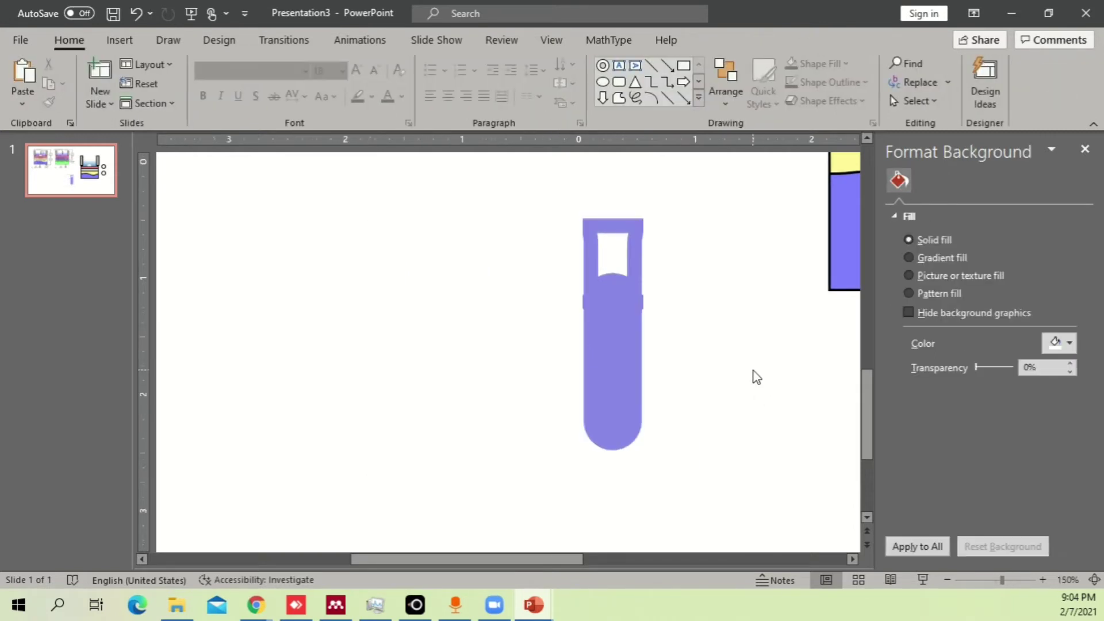
Step: Delete the cropped single-tube picture from the slide
{"action": "scroll", "coordinate": [754, 377], "scroll_direction": "down", "scroll_amount": 5}
{"action": "scroll", "coordinate": [611, 371], "scroll_direction": "down", "scroll_amount": 5}
{"action": "left_click", "coordinate": [551, 424]}
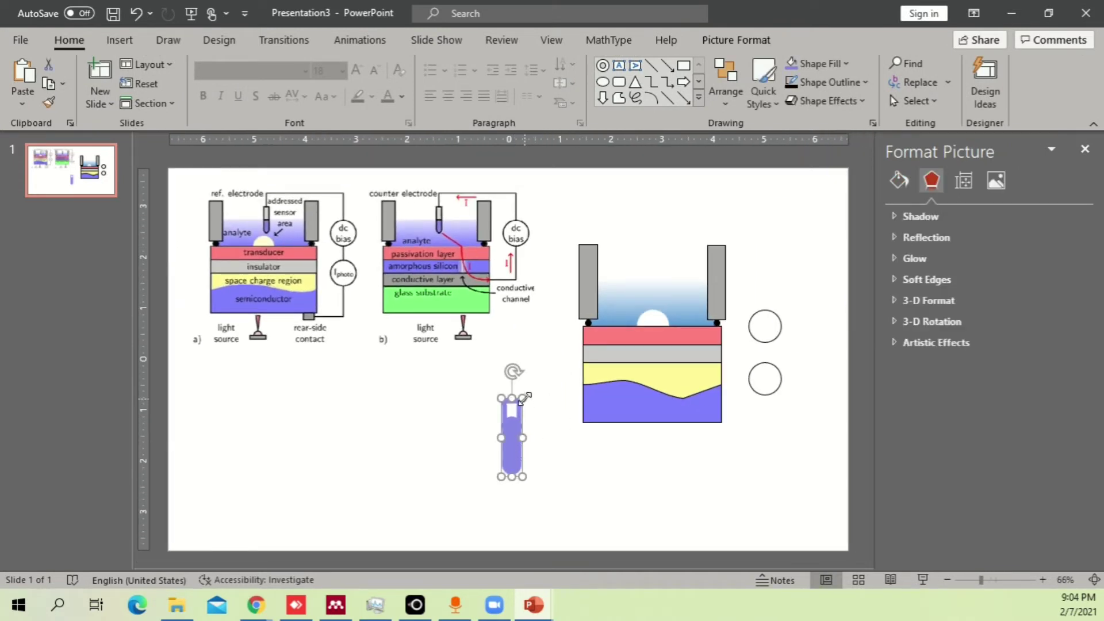
{"action": "left_click_drag", "start_coordinate": [525, 397], "coordinate": [519, 414]}
{"action": "key", "text": "Delete"}
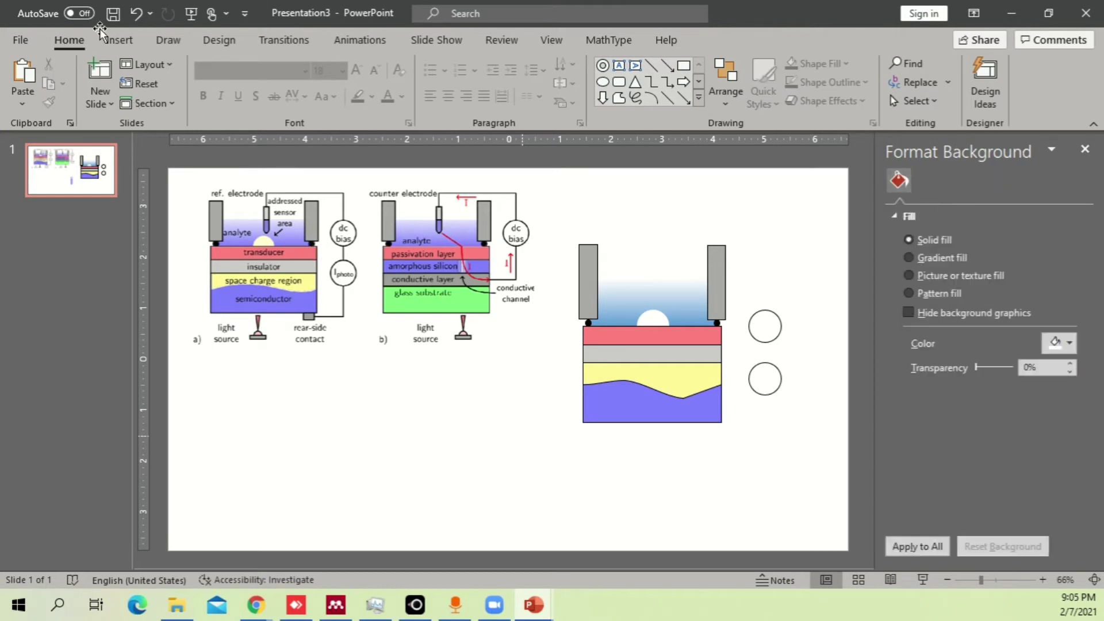
Step: Draw a Flowchart: Terminator shape about 1.26" high and 0.25" wide below reference diagram b
{"action": "left_click", "coordinate": [120, 40]}
{"action": "left_click", "coordinate": [256, 98]}
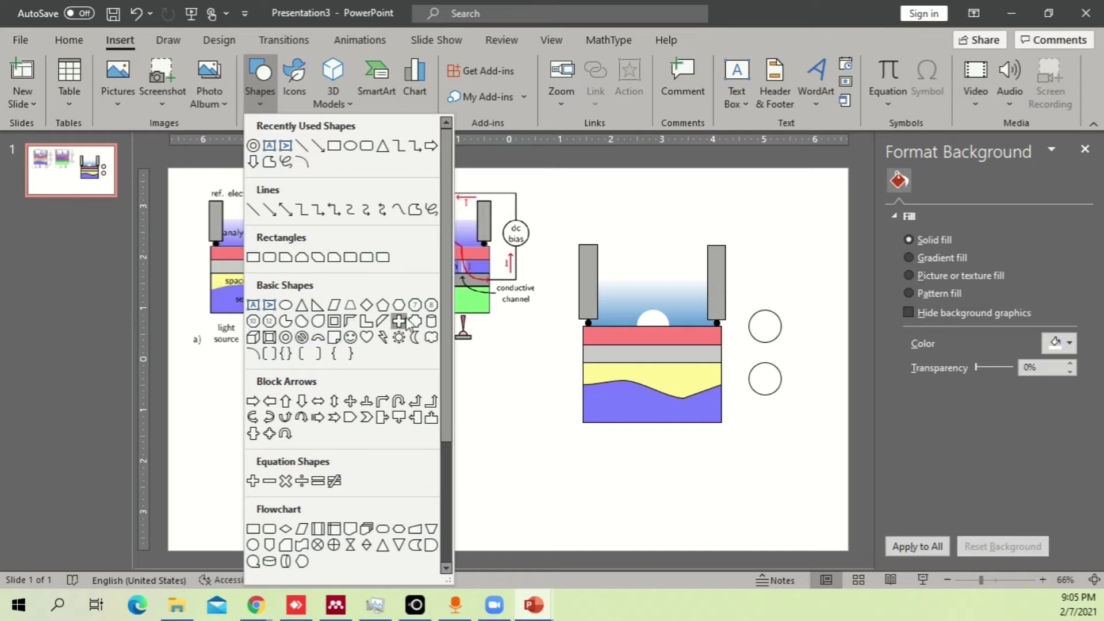
{"action": "scroll", "coordinate": [406, 319], "scroll_direction": "down", "scroll_amount": 1}
{"action": "scroll", "coordinate": [385, 295], "scroll_direction": "down", "scroll_amount": 2}
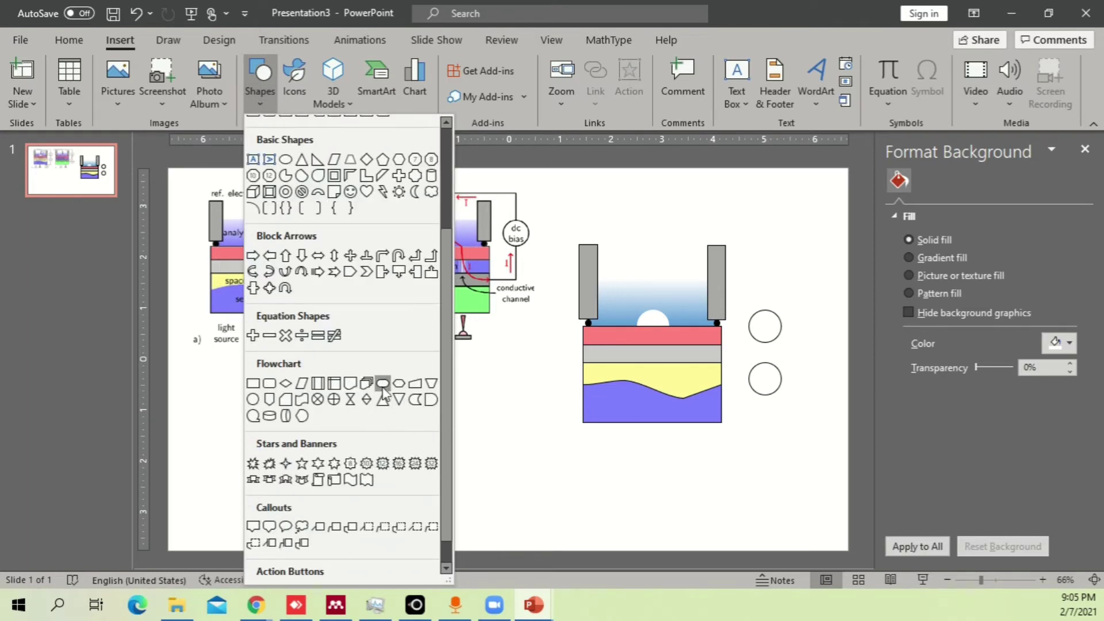
{"action": "scroll", "coordinate": [385, 389], "scroll_direction": "down", "scroll_amount": 1}
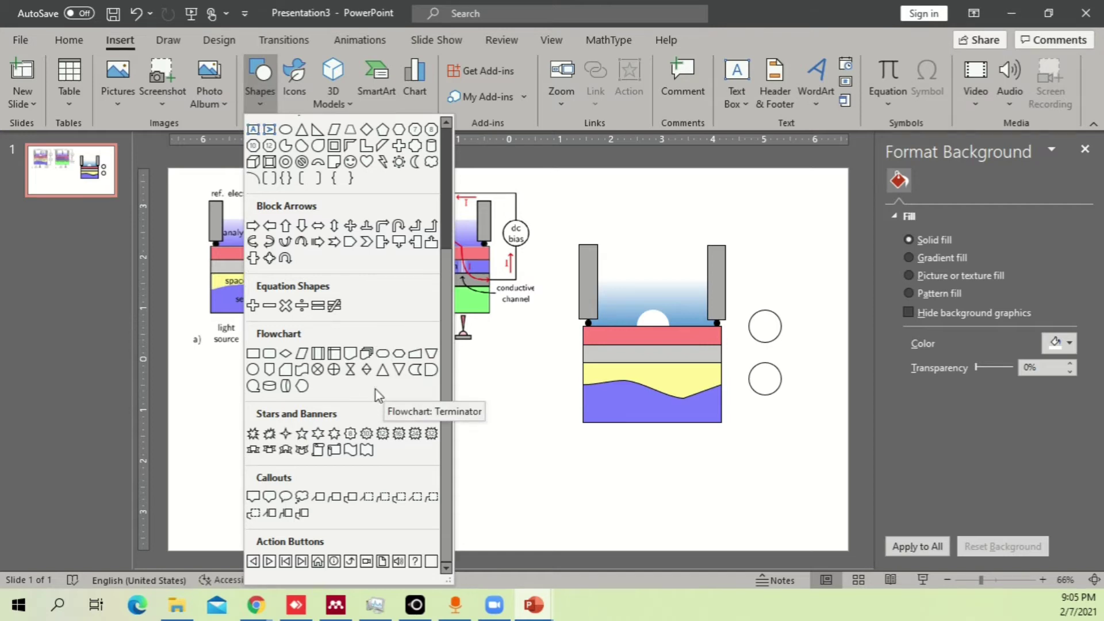
{"action": "left_click", "coordinate": [383, 356]}
{"action": "left_click_drag", "start_coordinate": [485, 380], "coordinate": [499, 451]}
Step: Reshape the terminator to about 0.29" by 0.87" with fully rounded ends and rotate it upright
{"action": "scroll", "coordinate": [513, 410], "scroll_direction": "up", "scroll_amount": 1}
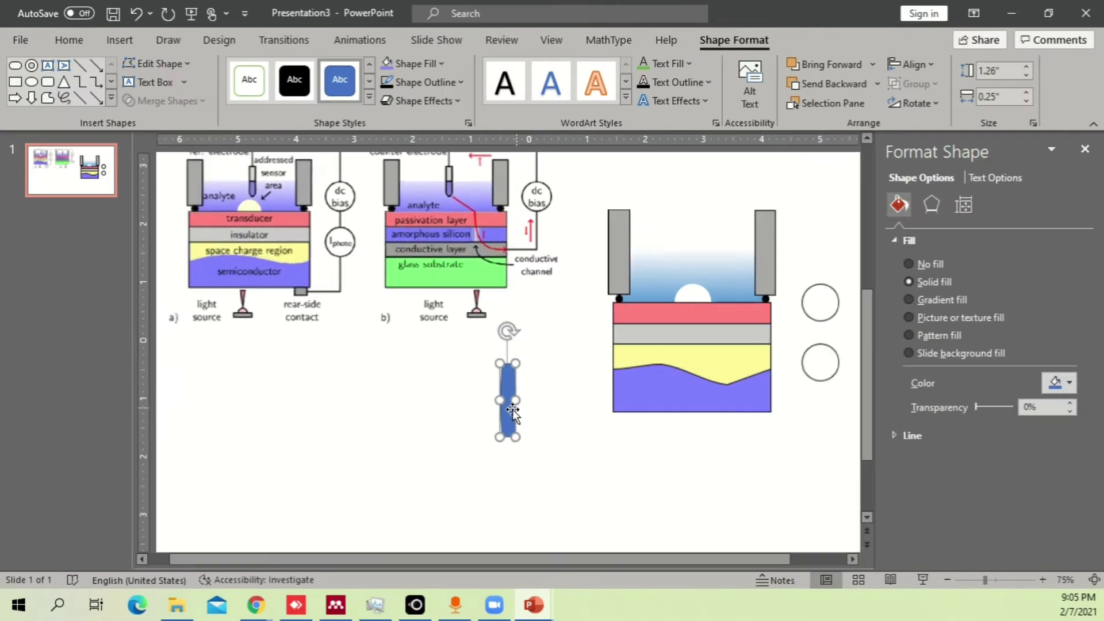
{"action": "left_click_drag", "start_coordinate": [519, 409], "coordinate": [531, 379]}
{"action": "left_click_drag", "start_coordinate": [526, 341], "coordinate": [555, 375]}
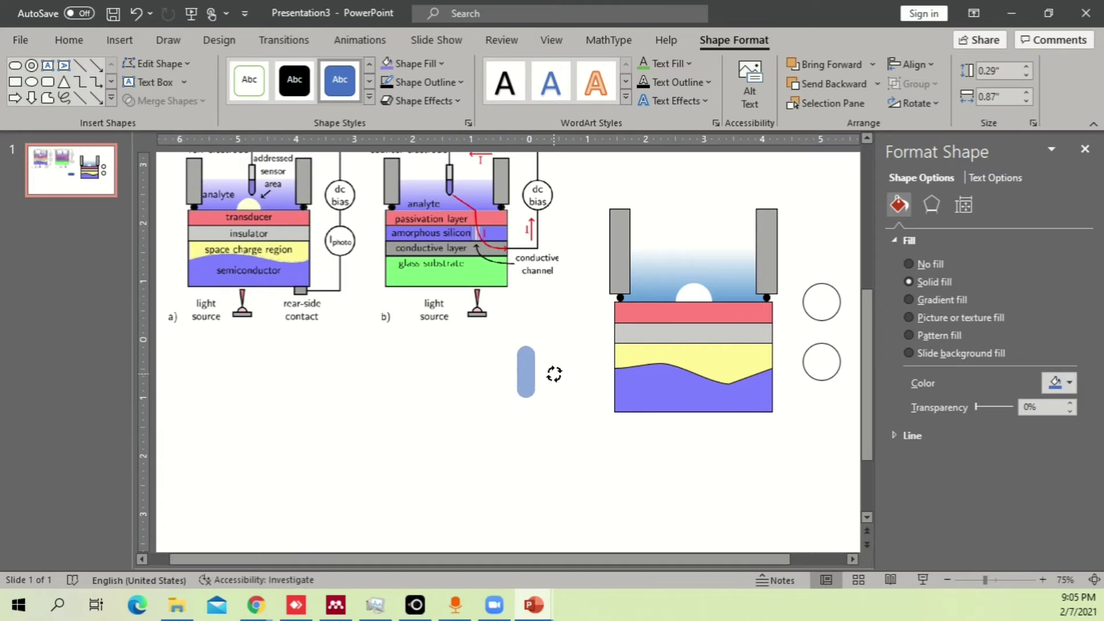
{"action": "left_click_drag", "start_coordinate": [555, 375], "coordinate": [557, 379]}
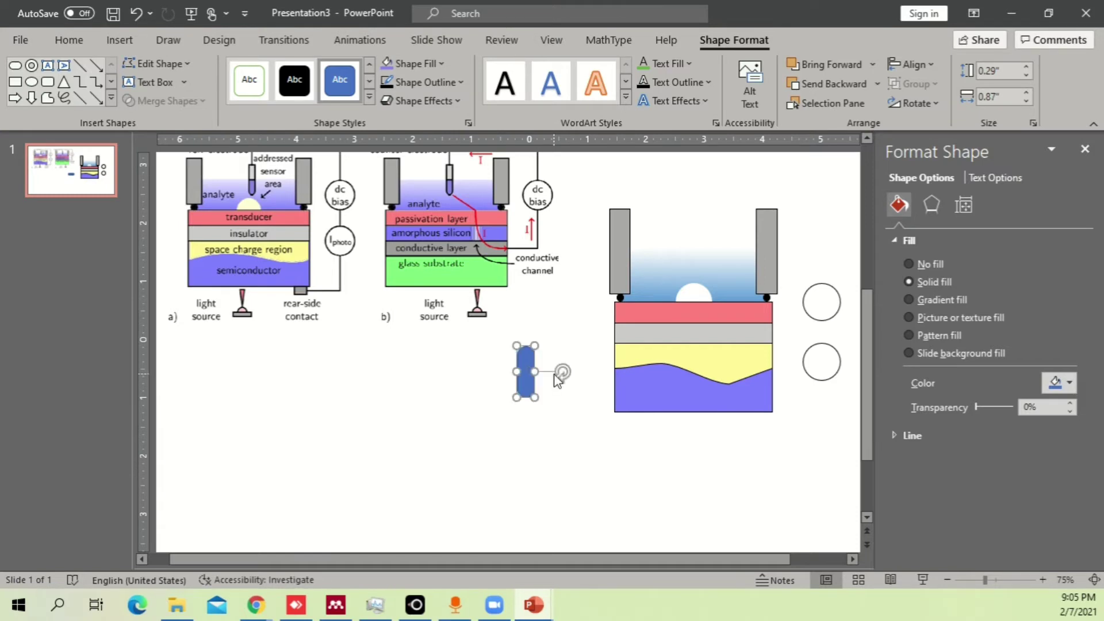
Step: Draw a Flowchart: Delay shape about 0.29" by 0.61" at the terminator's lower end and rotate its rounded side down
{"action": "left_click", "coordinate": [111, 99]}
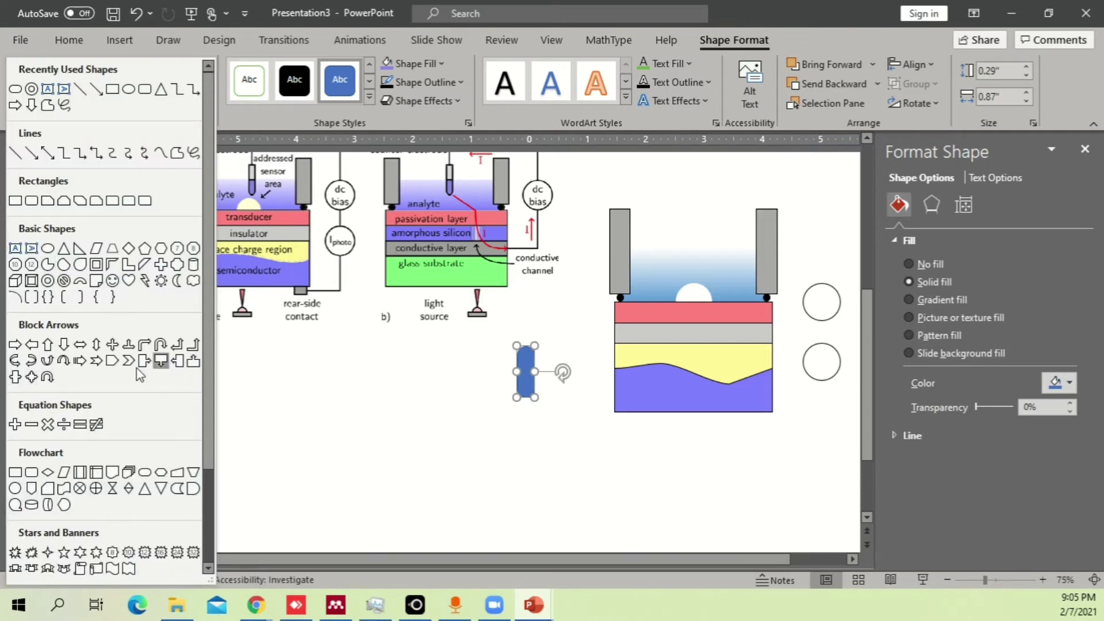
{"action": "scroll", "coordinate": [138, 371], "scroll_direction": "down", "scroll_amount": 2}
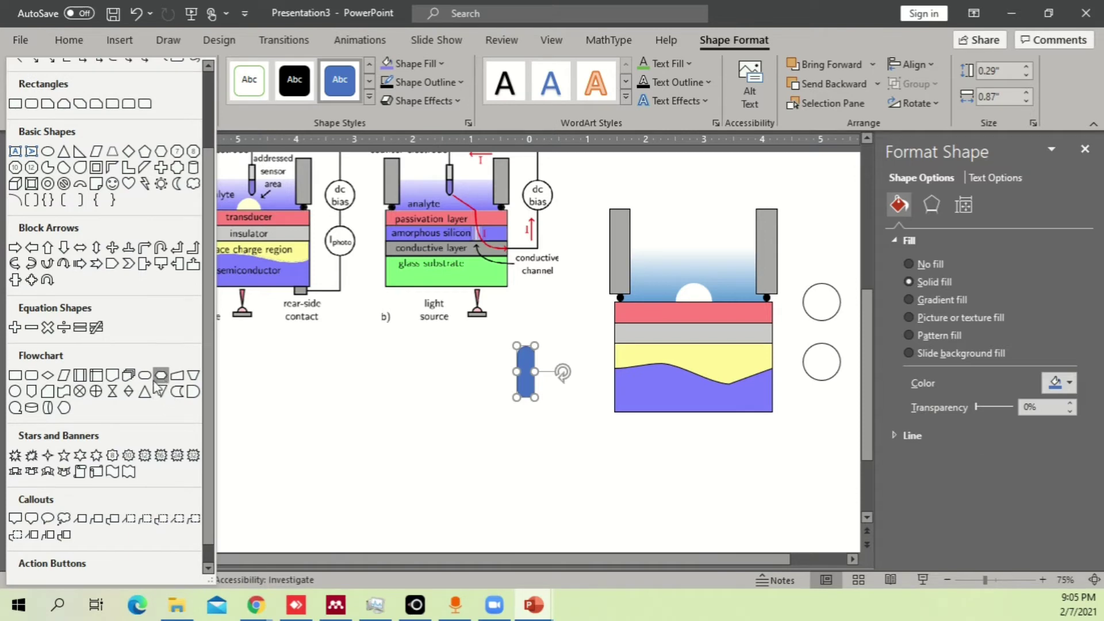
{"action": "left_click", "coordinate": [194, 393]}
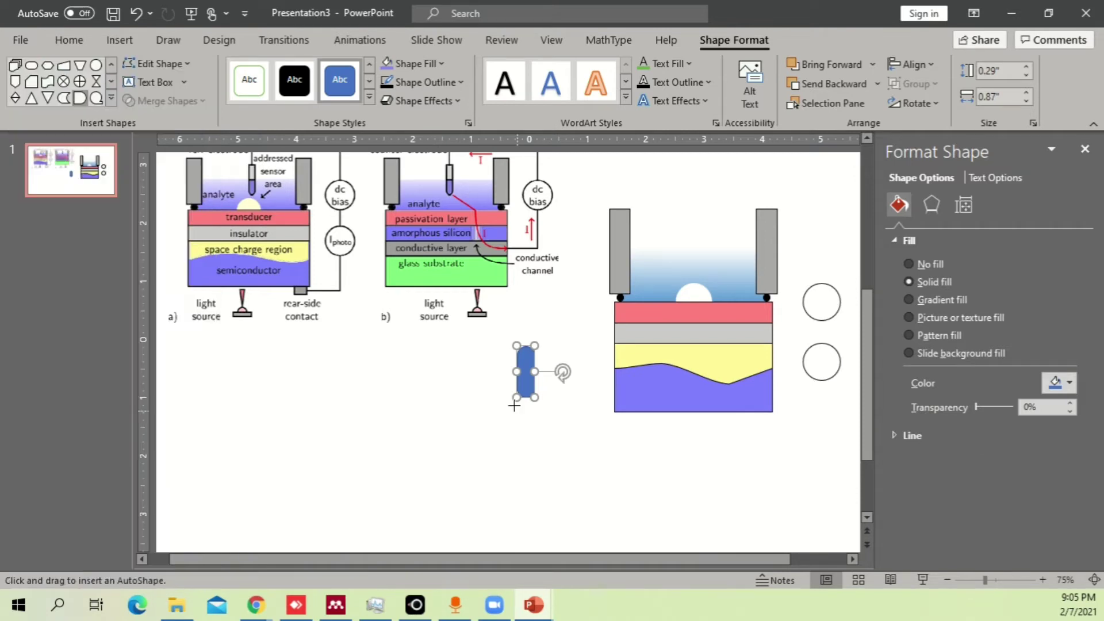
{"action": "mouse_move", "coordinate": [515, 396]}
{"action": "left_mouse_down"}
{"action": "mouse_move", "coordinate": [543, 423]}
{"action": "mouse_move", "coordinate": [549, 412]}
{"action": "left_mouse_up"}
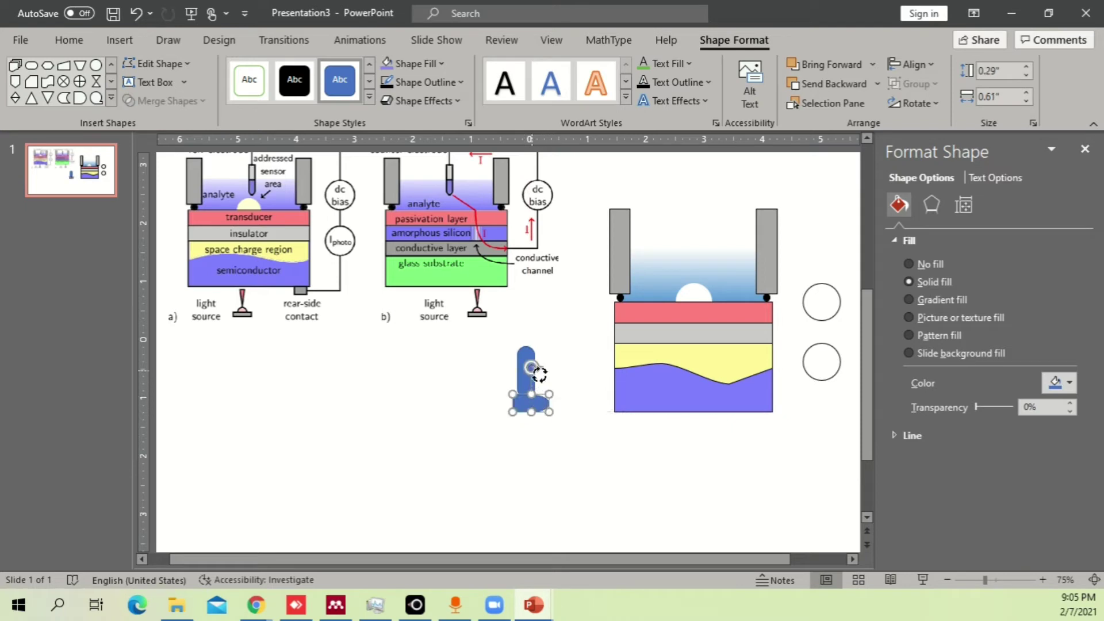
{"action": "mouse_move", "coordinate": [540, 375]}
{"action": "left_mouse_down"}
{"action": "mouse_move", "coordinate": [552, 404]}
{"action": "mouse_move", "coordinate": [529, 375]}
{"action": "left_mouse_up"}
Step: Lengthen the narrow upright terminator shape to about 0.19" by 0.9"
{"action": "left_click", "coordinate": [530, 374]}
{"action": "scroll", "coordinate": [525, 358], "scroll_direction": "up", "scroll_amount": 8, "text": "ctrl"}
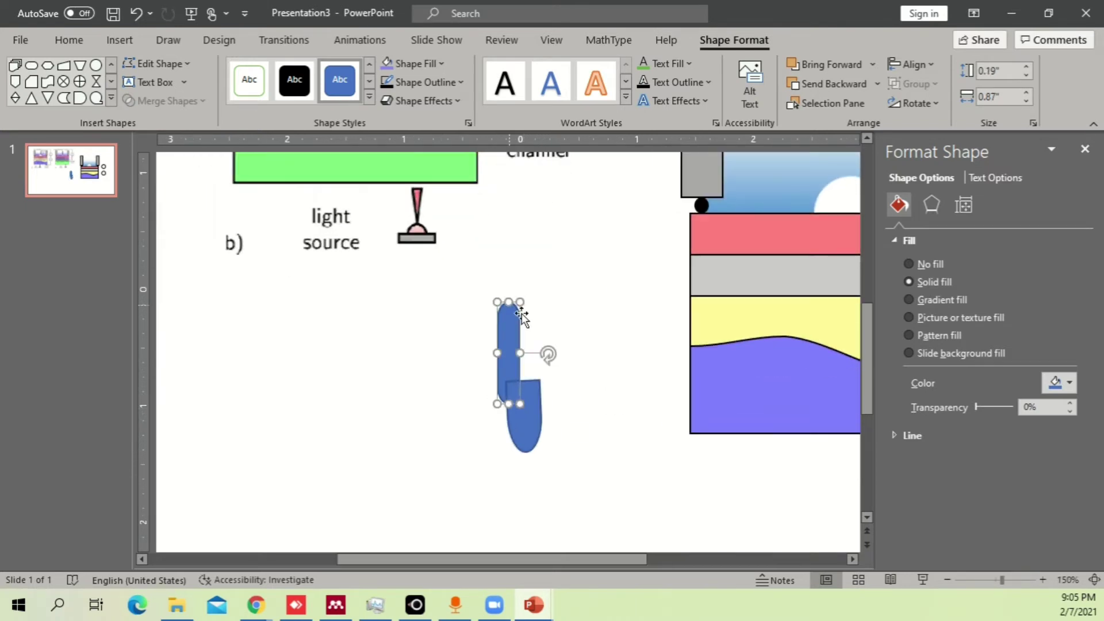
{"action": "left_click_drag", "start_coordinate": [513, 302], "coordinate": [513, 289]}
Step: Straighten the Delay shape, narrow it to the terminator's width and fit it over the terminator's lower half
{"action": "left_click", "coordinate": [528, 428]}
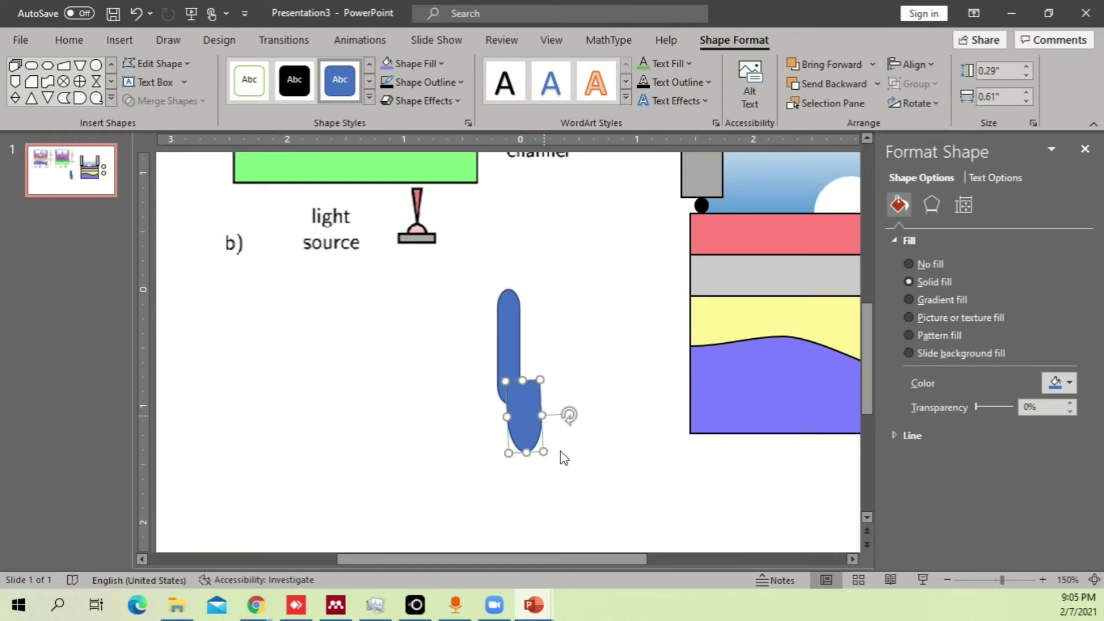
{"action": "mouse_move", "coordinate": [572, 415]}
{"action": "left_mouse_down"}
{"action": "mouse_move", "coordinate": [526, 404]}
{"action": "mouse_move", "coordinate": [520, 382]}
{"action": "mouse_move", "coordinate": [508, 405]}
{"action": "mouse_move", "coordinate": [509, 394]}
{"action": "left_mouse_up"}
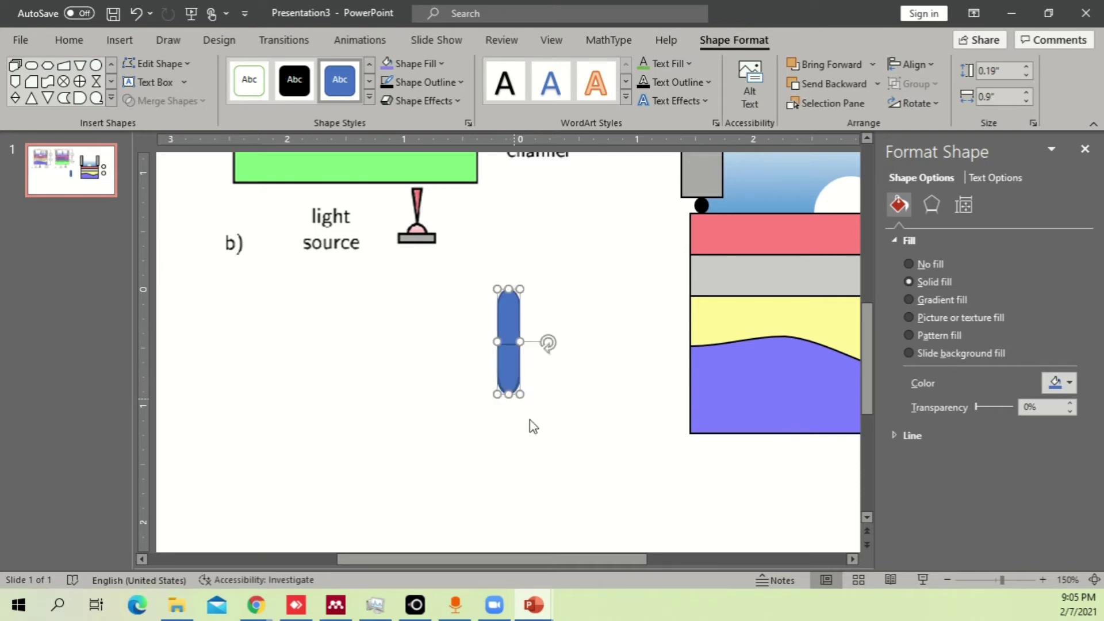
{"action": "left_click", "coordinate": [530, 423]}
{"action": "scroll", "coordinate": [518, 391], "scroll_direction": "down", "scroll_amount": 2, "text": "ctrl"}
Step: Nudge the Delay shape slightly down to line up with the terminator's rounded lower end
{"action": "left_click", "coordinate": [508, 364]}
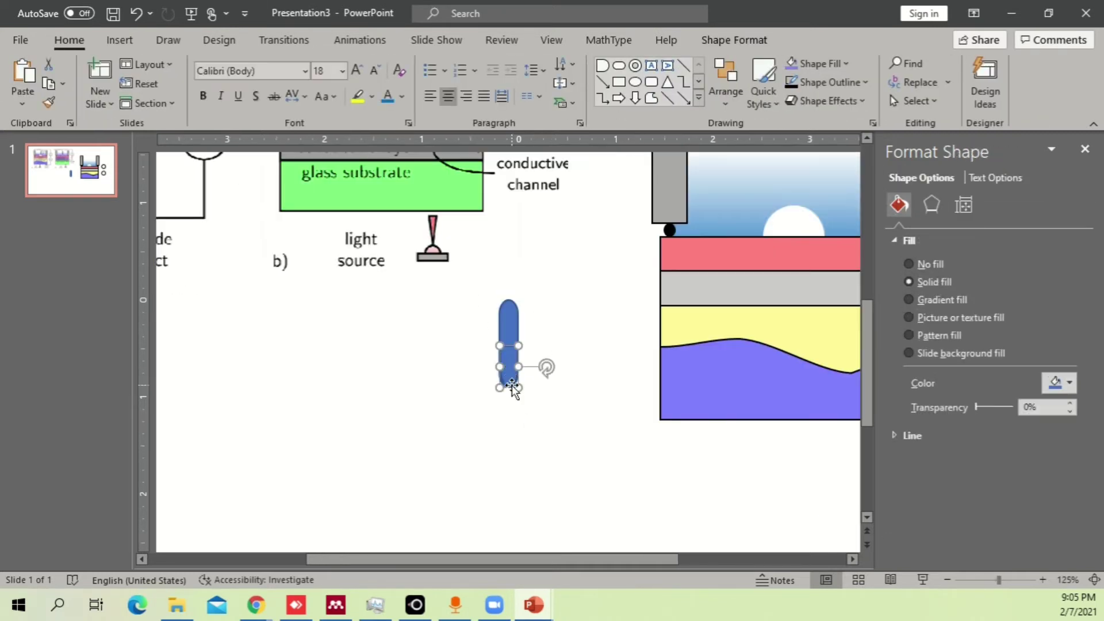
{"action": "key", "text": "ctrl+z"}
{"action": "key", "text": "ctrl+z"}
{"action": "key", "text": "ctrl+z"}
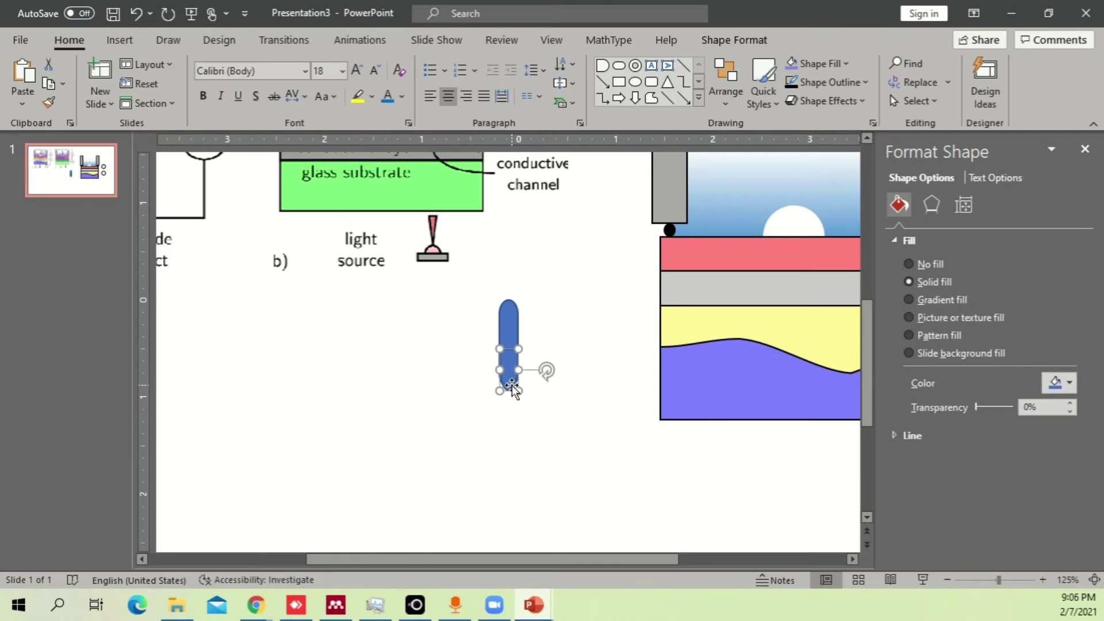
{"action": "key", "text": "ctrl+z"}
{"action": "left_click", "coordinate": [550, 424]}
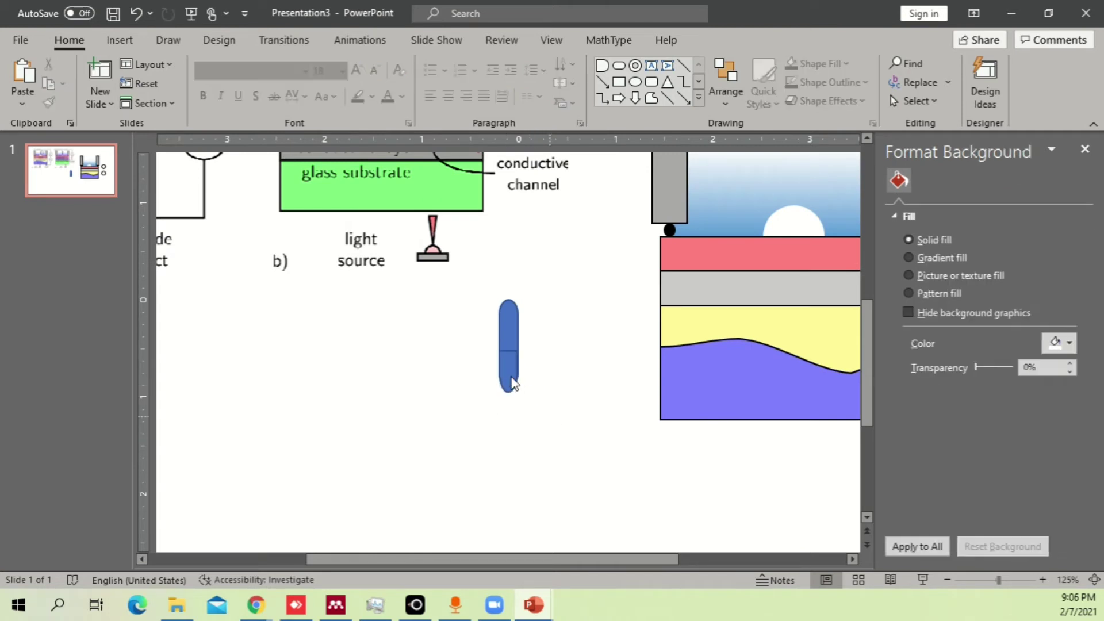
Step: Set the terminator shape to No Fill so only the tube's outline is left above the blue liquid part
{"action": "left_click", "coordinate": [512, 384]}
{"action": "left_click", "coordinate": [525, 362]}
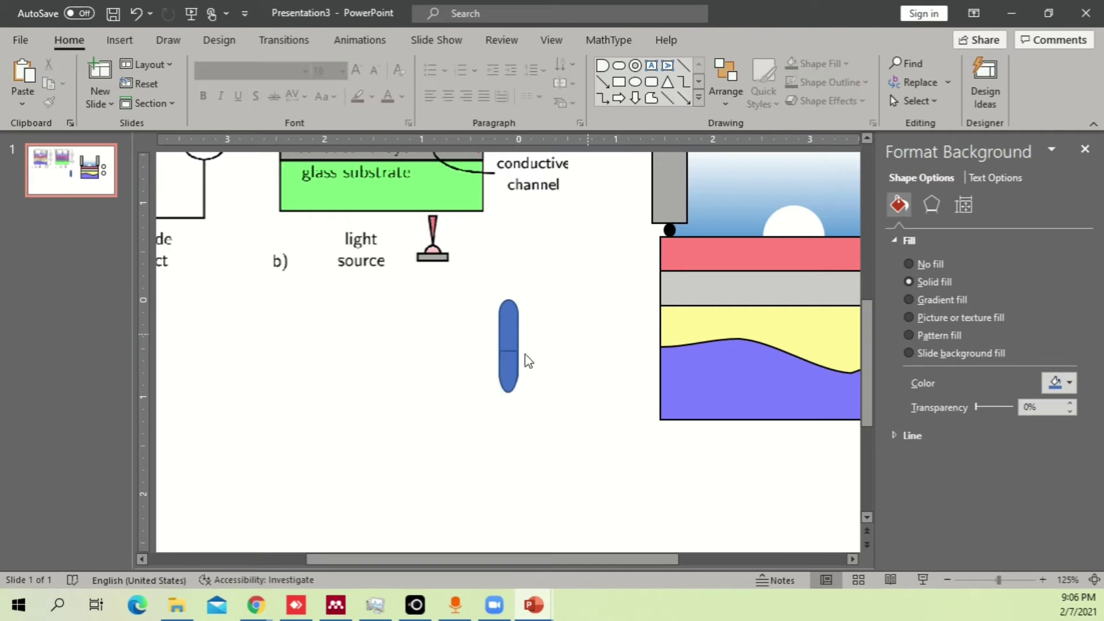
{"action": "left_click", "coordinate": [514, 344]}
{"action": "scroll", "coordinate": [426, 318], "scroll_direction": "down", "scroll_amount": 3}
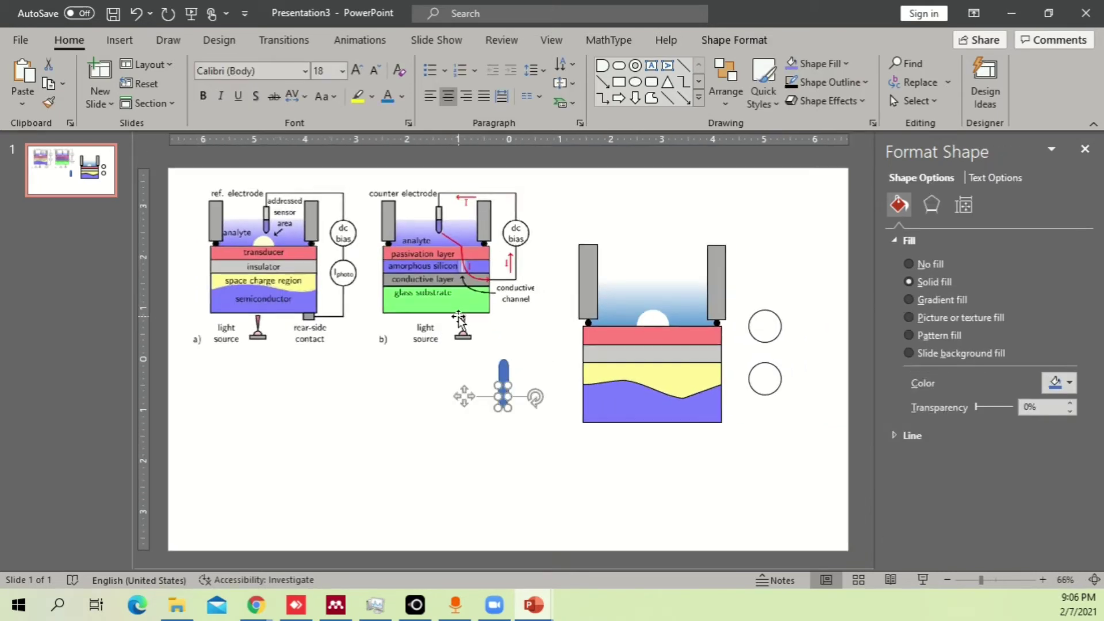
{"action": "left_click_drag", "start_coordinate": [513, 375], "coordinate": [507, 371]}
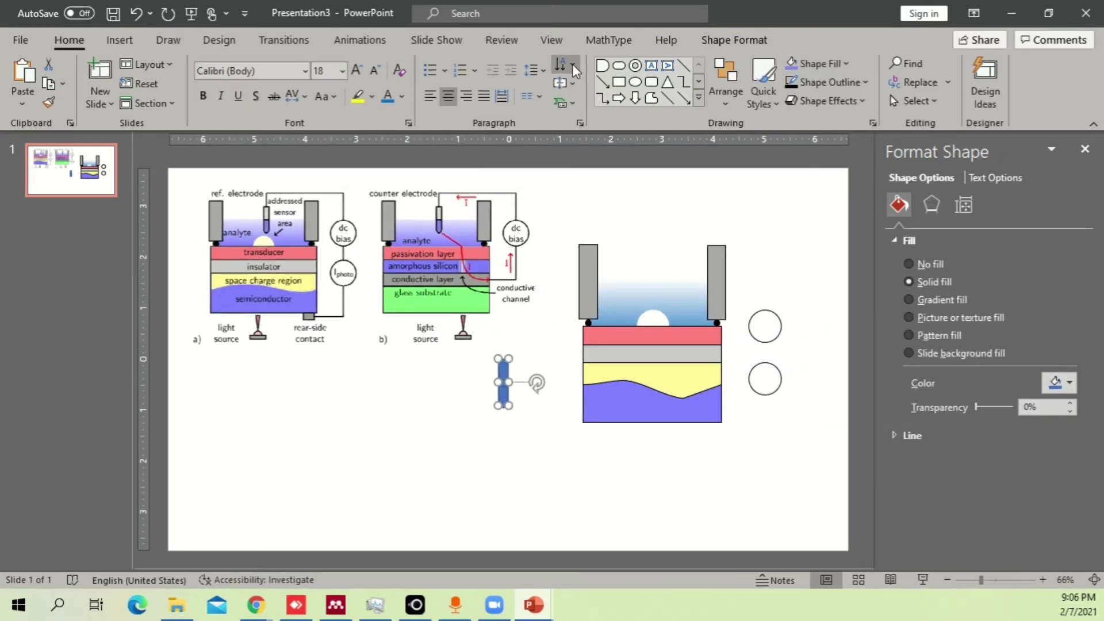
{"action": "left_click", "coordinate": [726, 40]}
{"action": "left_click", "coordinate": [426, 62]}
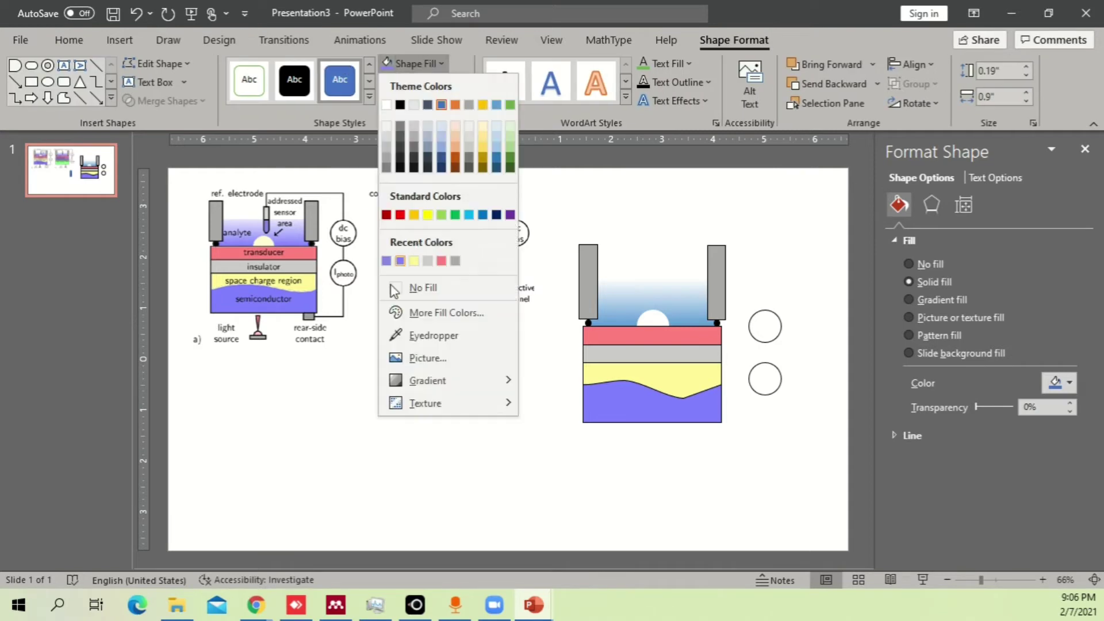
{"action": "left_click", "coordinate": [392, 290]}
Step: Group the tube outline with its liquid shape and move the tube into the analyte between the gray pillars
{"action": "key", "text": "ctrl+z"}
{"action": "key", "text": "ctrl+z"}
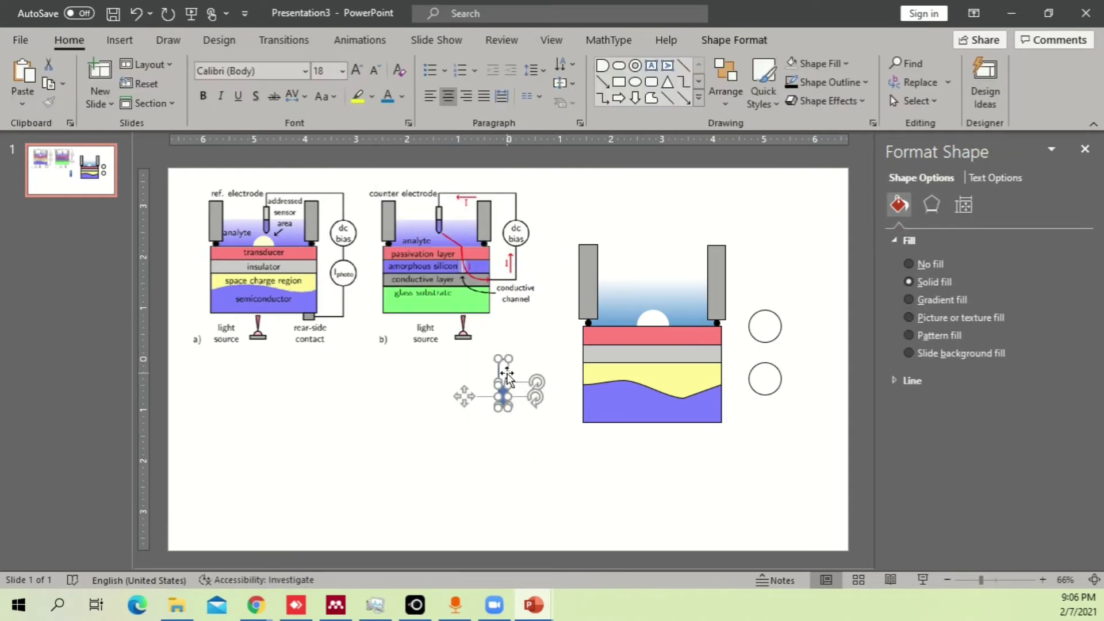
{"action": "key", "text": "ctrl+y"}
{"action": "left_click_drag", "start_coordinate": [514, 377], "coordinate": [684, 271]}
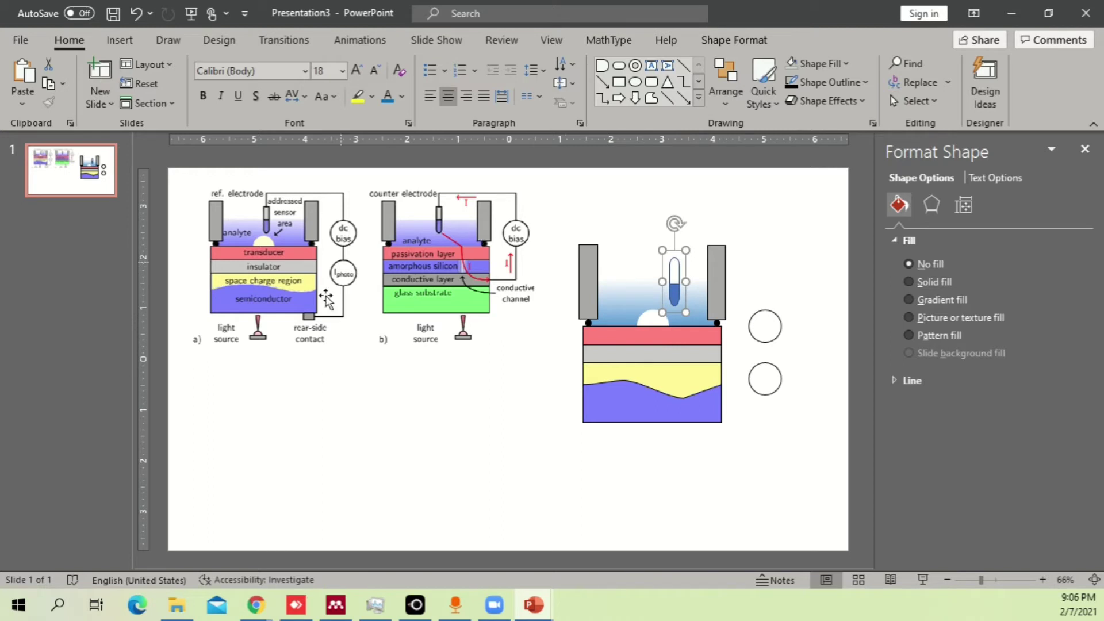
Step: Copy the gray pillar near the meter circles to the purple layer's underside and shorten it into a small rear-side contact block
{"action": "left_click", "coordinate": [720, 292]}
{"action": "left_click_drag", "start_coordinate": [723, 296], "coordinate": [710, 457]}
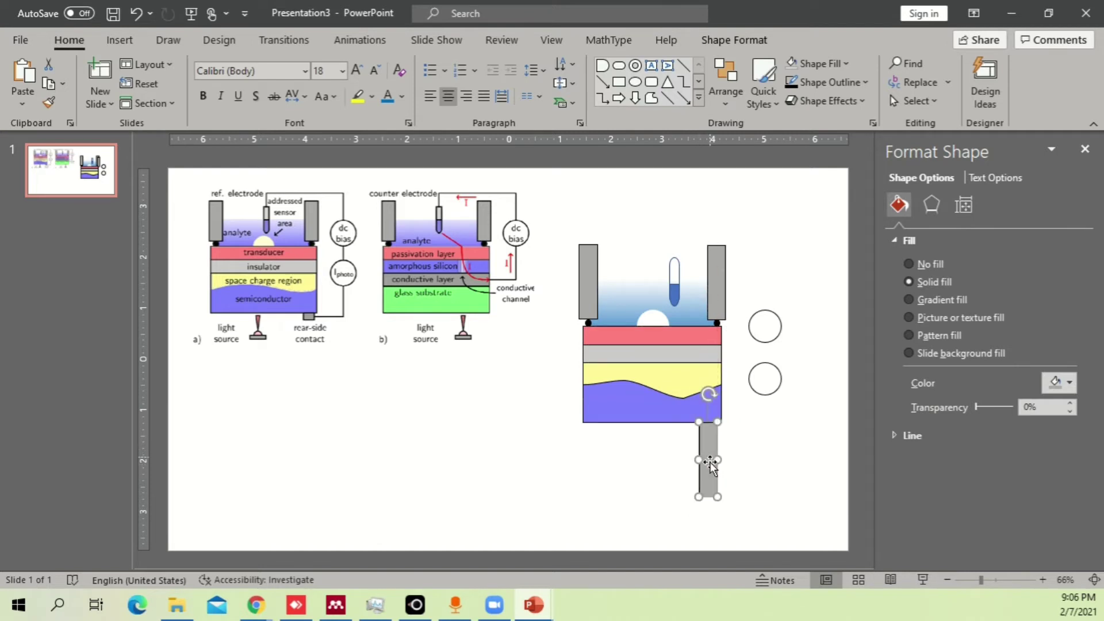
{"action": "scroll", "coordinate": [713, 501], "scroll_direction": "up", "scroll_amount": 4}
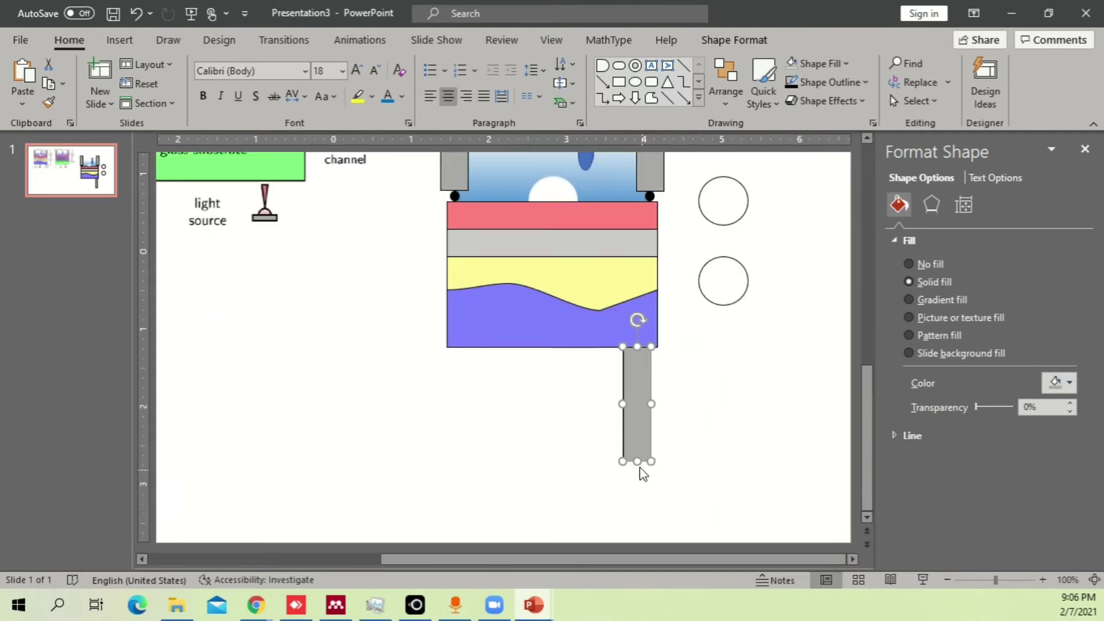
{"action": "left_click_drag", "start_coordinate": [638, 465], "coordinate": [644, 362]}
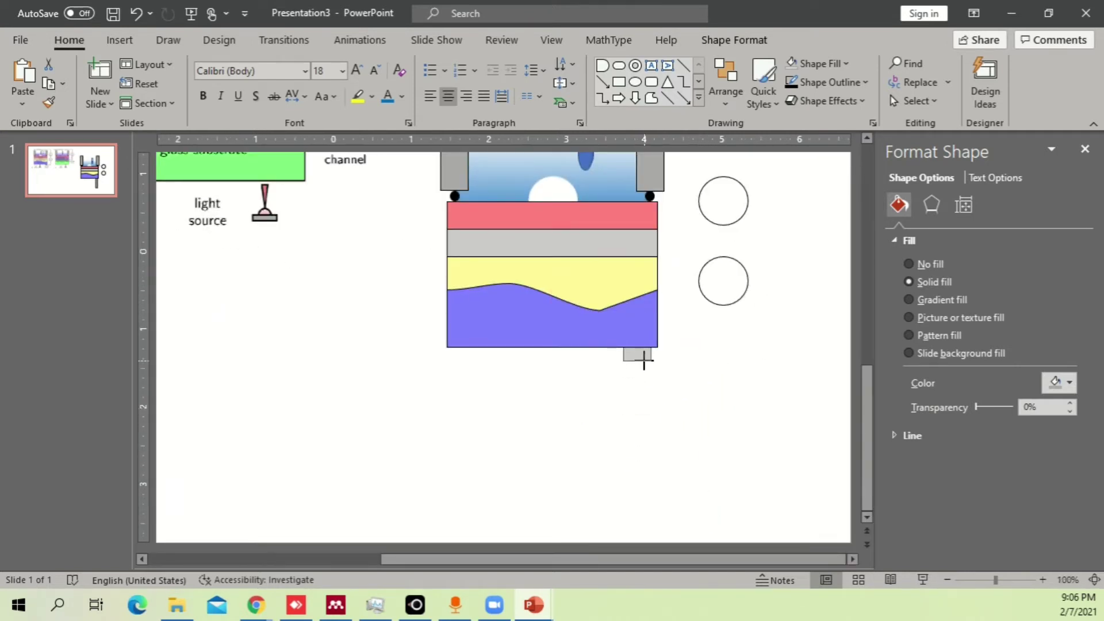
Step: Place a copy of the small gray contact block in the empty area below the layered drawing
{"action": "scroll", "coordinate": [661, 397], "scroll_direction": "down", "scroll_amount": 5}
{"action": "scroll", "coordinate": [575, 415], "scroll_direction": "up", "scroll_amount": 3}
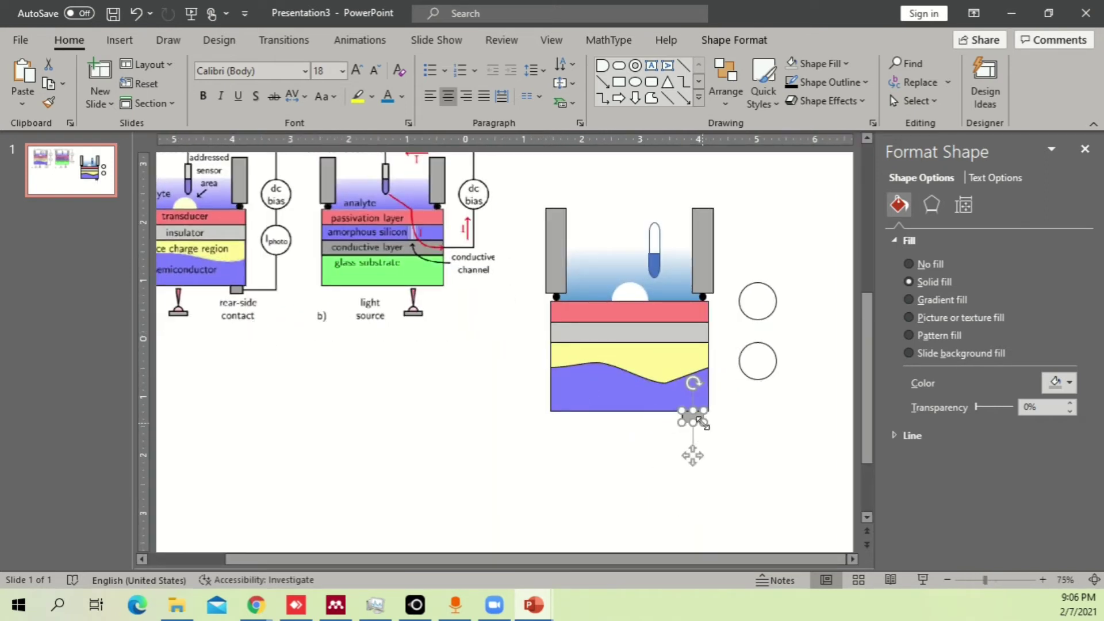
{"action": "left_click_drag", "start_coordinate": [701, 423], "coordinate": [638, 495]}
Step: Copy the upper meter circle onto the loose gray block below the layered drawing and shrink it to fit within the block's width
{"action": "left_click", "coordinate": [767, 293]}
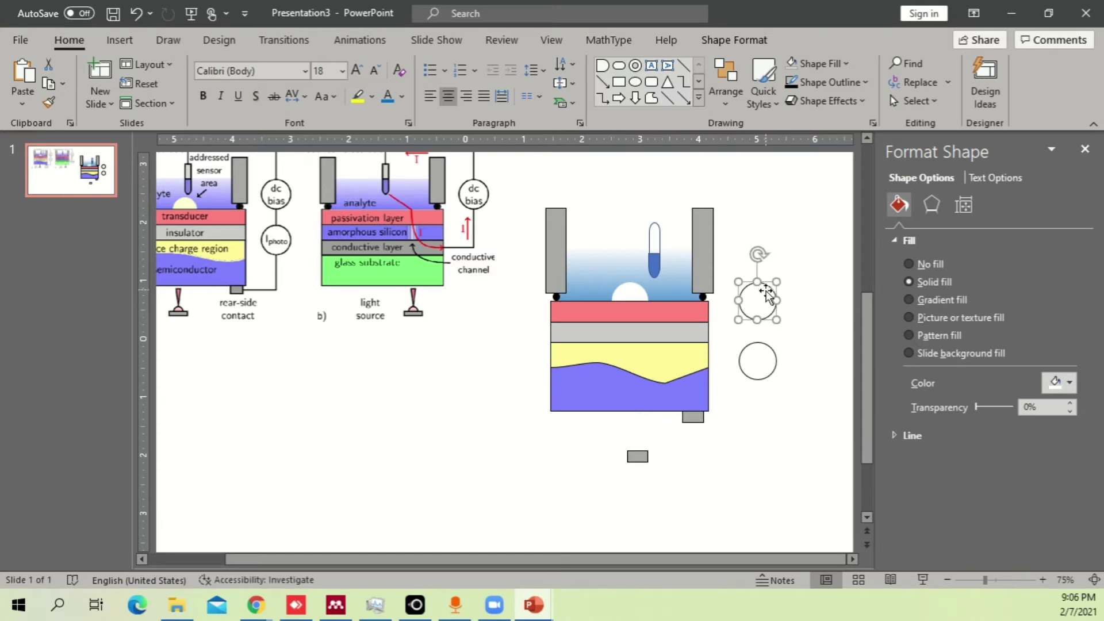
{"action": "left_click_drag", "start_coordinate": [767, 297], "coordinate": [644, 460]}
{"action": "scroll", "coordinate": [661, 472], "scroll_direction": "up", "scroll_amount": 10}
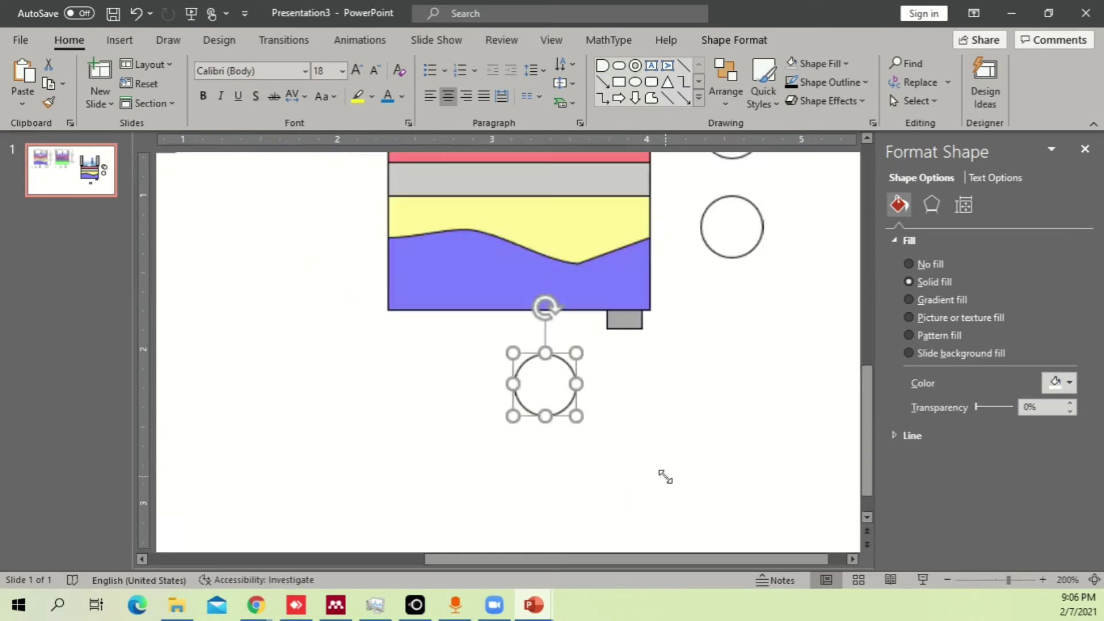
{"action": "left_click_drag", "start_coordinate": [559, 401], "coordinate": [496, 341]}
Step: Send the small circle to the back so only its upper part shows as a dome above the loose gray block
{"action": "right_click", "coordinate": [495, 341]}
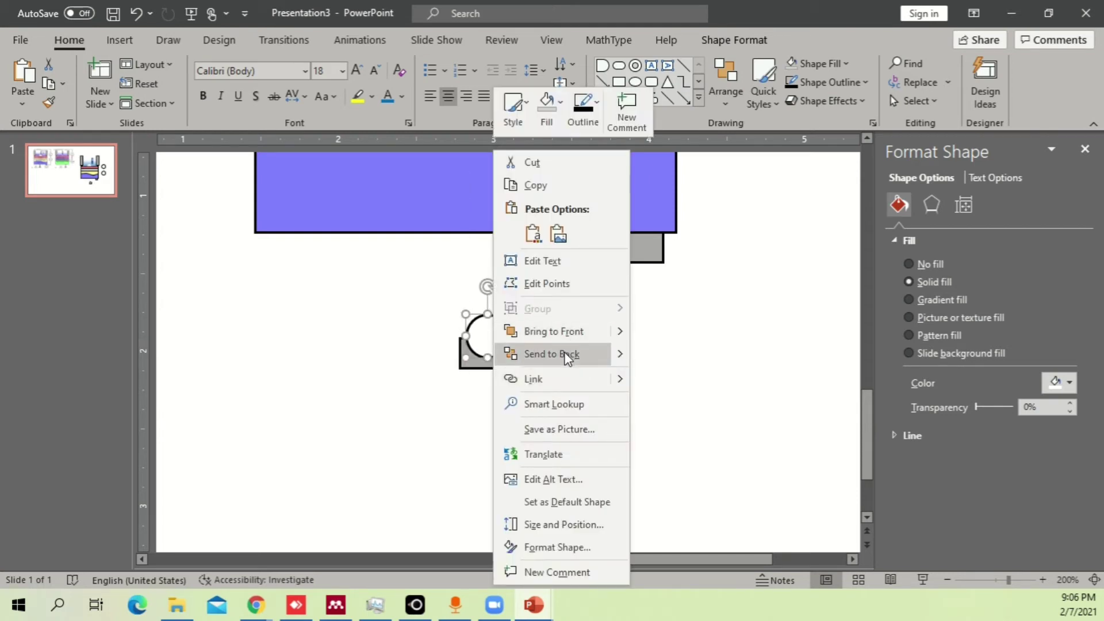
{"action": "left_click", "coordinate": [567, 353]}
{"action": "scroll", "coordinate": [642, 401], "scroll_direction": "down", "scroll_amount": 3}
{"action": "scroll", "coordinate": [642, 401], "scroll_direction": "down", "scroll_amount": 5}
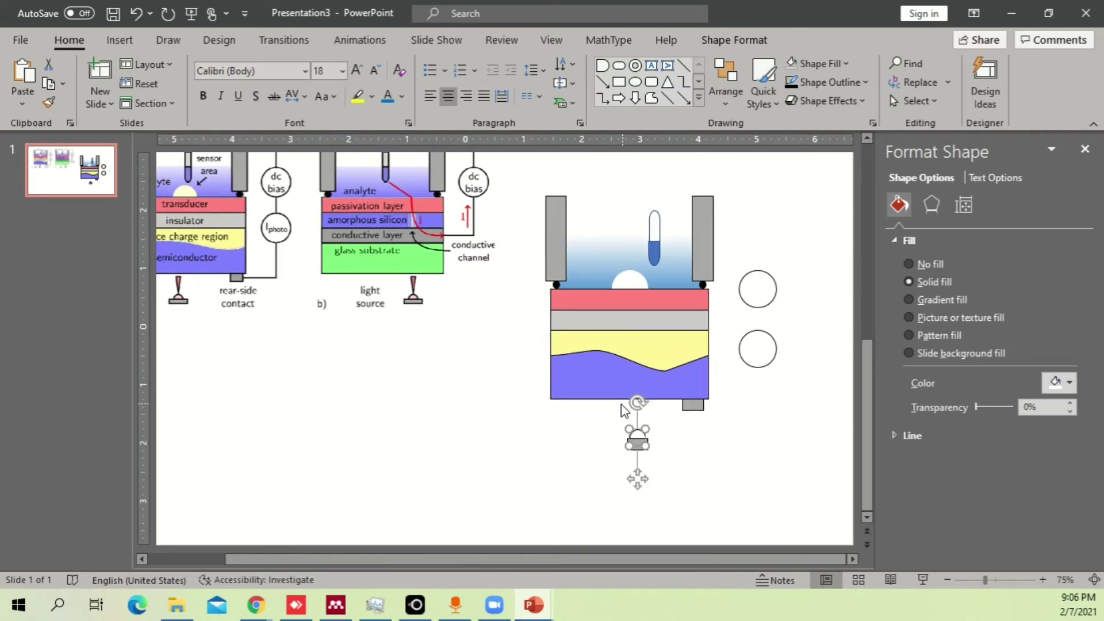
Step: Draw a narrow isosceles triangle about 1" high and 0.15" wide in the empty area beside the small dome-topped block
{"action": "left_click", "coordinate": [120, 40]}
{"action": "left_click", "coordinate": [271, 109]}
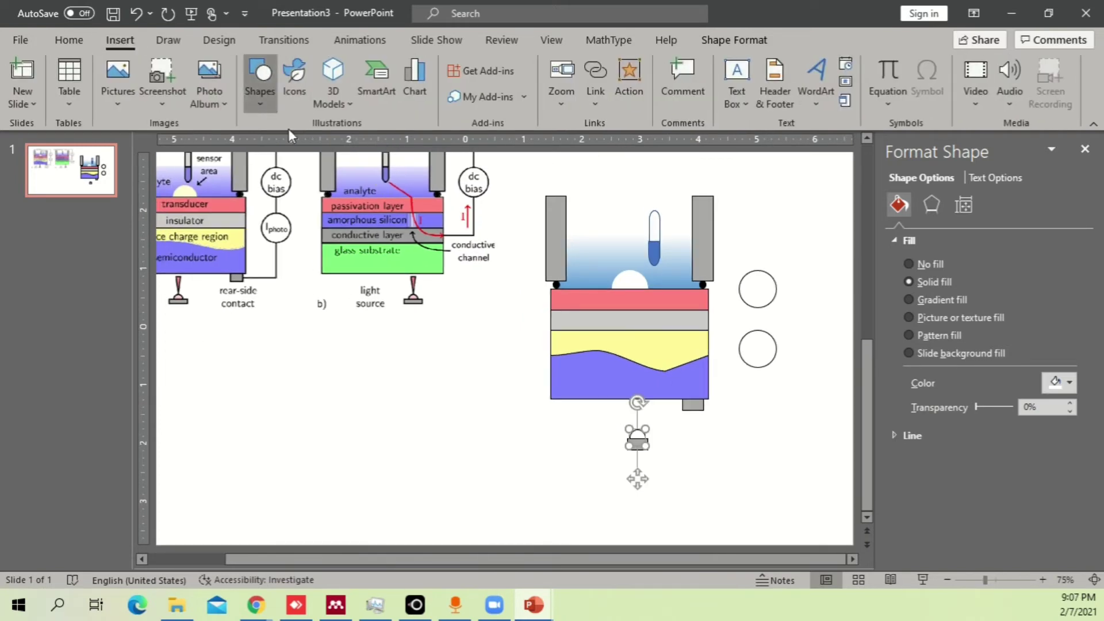
{"action": "left_click", "coordinate": [419, 148]}
{"action": "mouse_move", "coordinate": [488, 421]}
{"action": "left_mouse_down"}
{"action": "mouse_move", "coordinate": [562, 481]}
{"action": "mouse_move", "coordinate": [530, 449]}
{"action": "mouse_move", "coordinate": [504, 452]}
{"action": "left_mouse_up"}
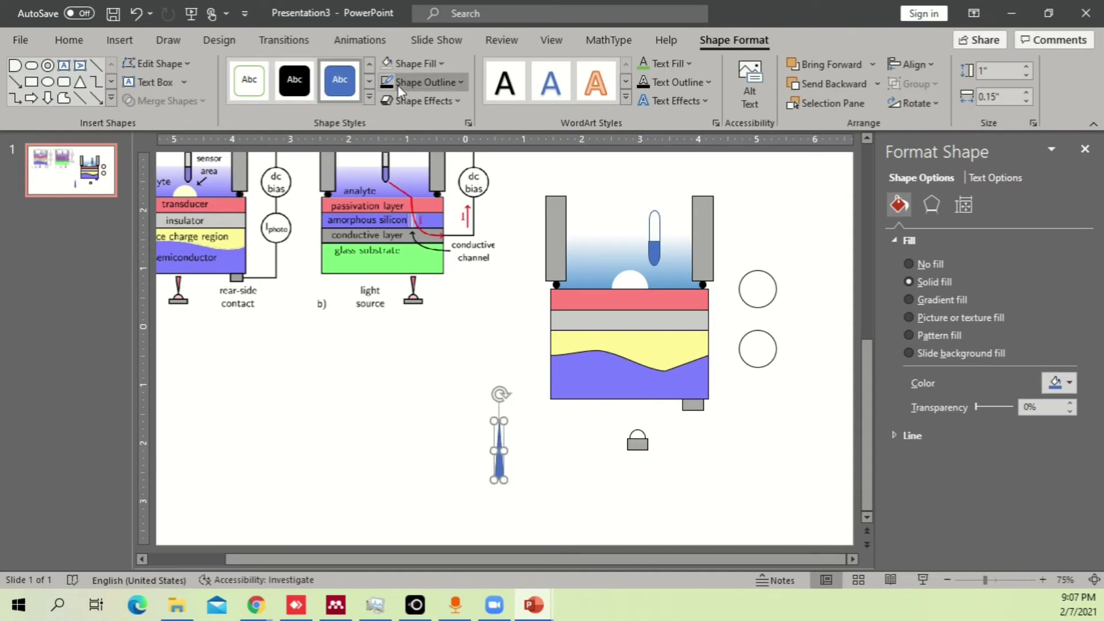
Step: Remove the narrow triangle's outline and fill it with light orange
{"action": "left_click", "coordinate": [401, 86]}
{"action": "left_click", "coordinate": [406, 311]}
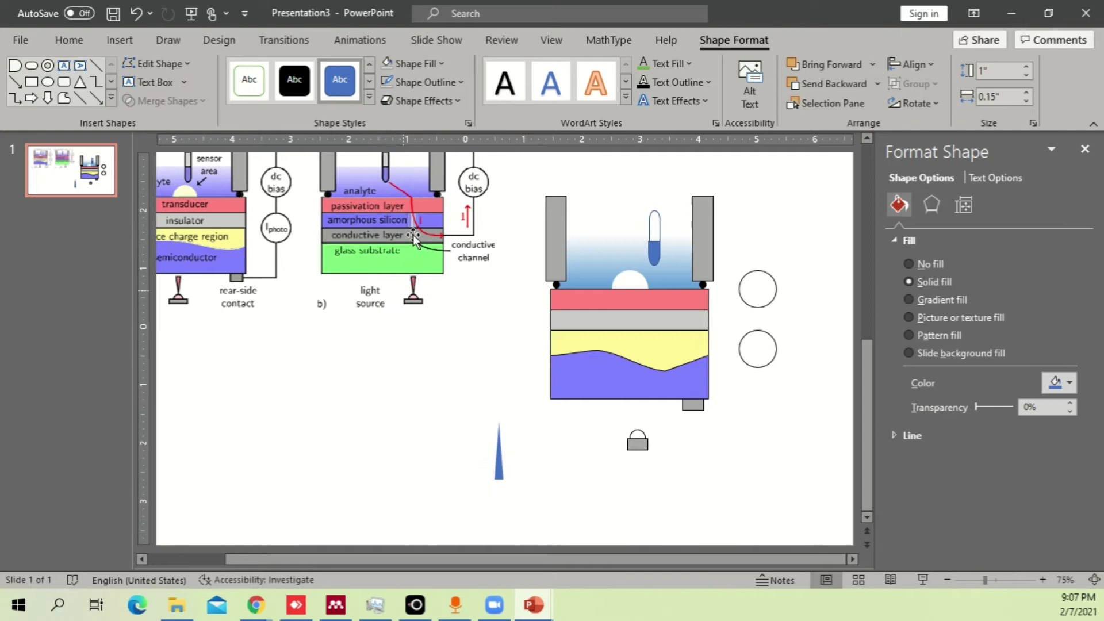
{"action": "left_click", "coordinate": [416, 61]}
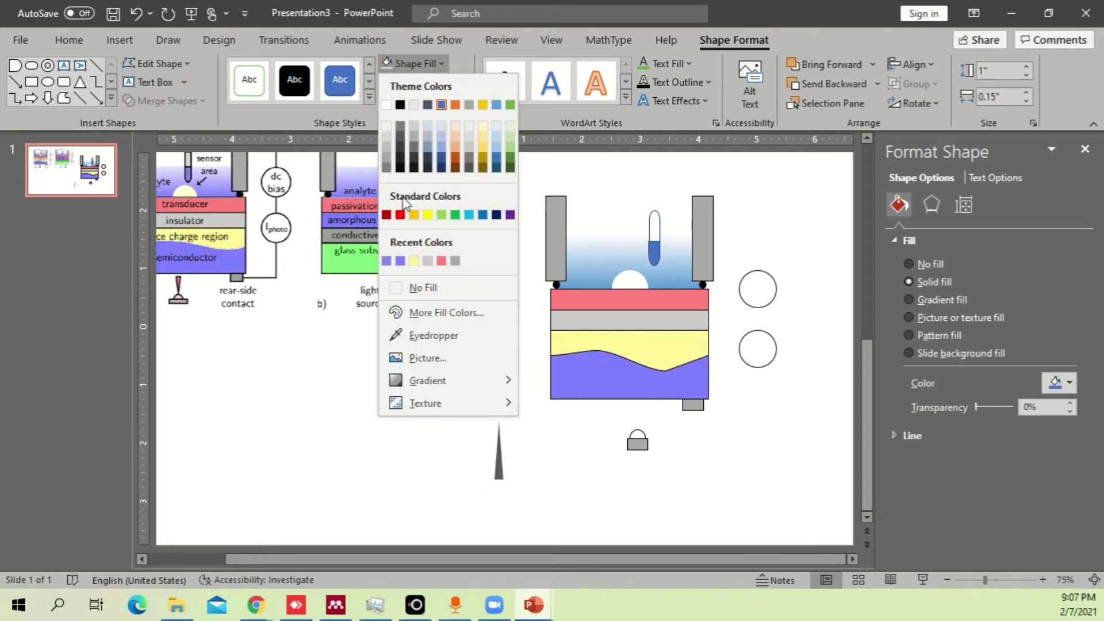
{"action": "left_click", "coordinate": [455, 144]}
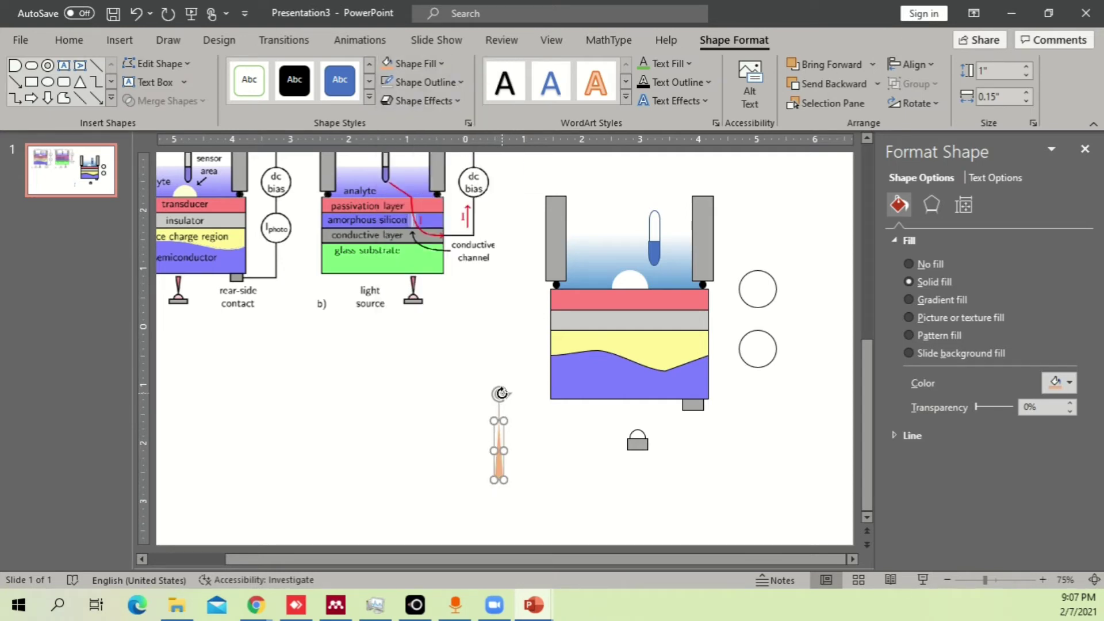
Step: Rotate the narrow orange triangle 180 degrees so it points downward, and give it a black outline
{"action": "left_click_drag", "start_coordinate": [501, 393], "coordinate": [498, 506]}
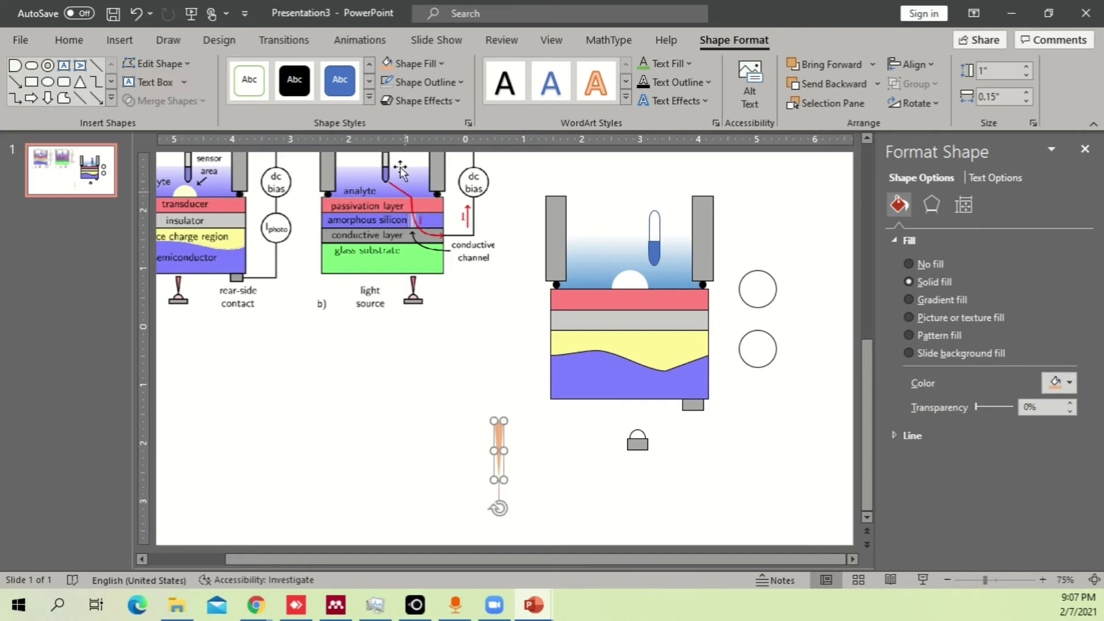
{"action": "left_click", "coordinate": [438, 84]}
{"action": "left_click", "coordinate": [403, 134]}
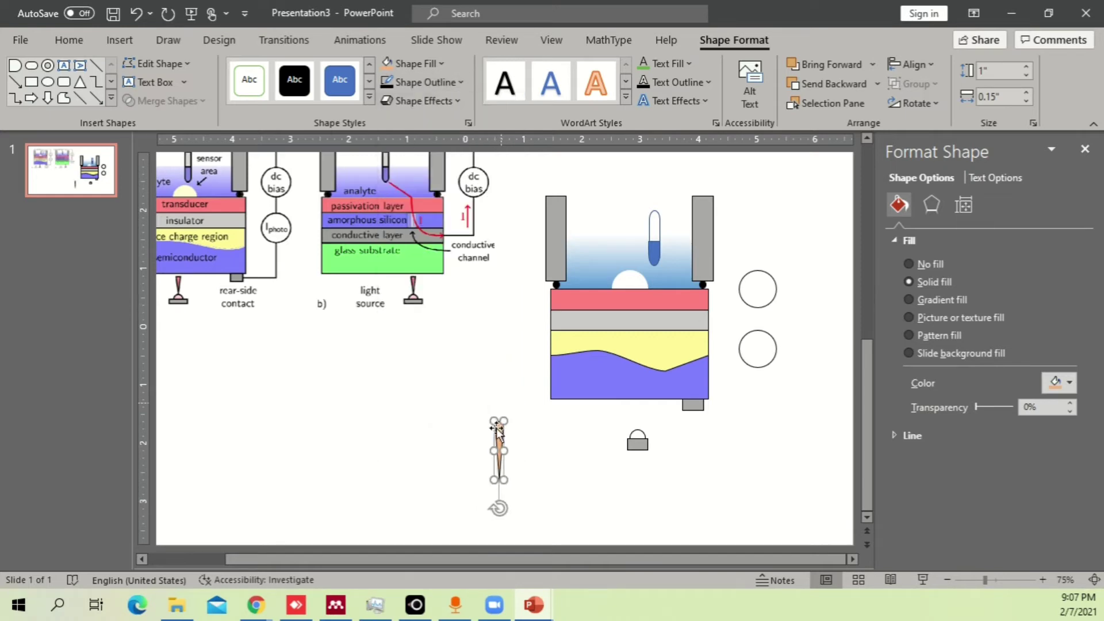